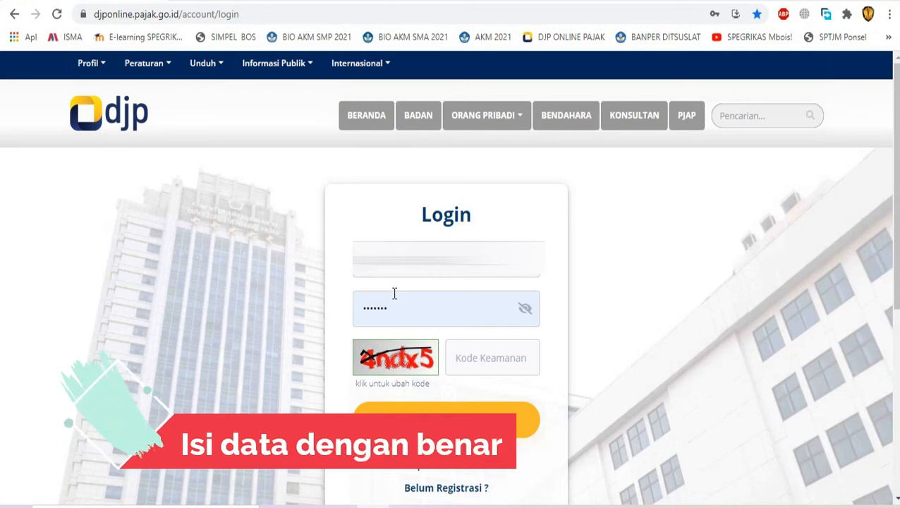
Retype the account password, enter the security code in Kode Keamanan, and log in to DJP Online.
key(ctrl+a)
key(BackSpace)
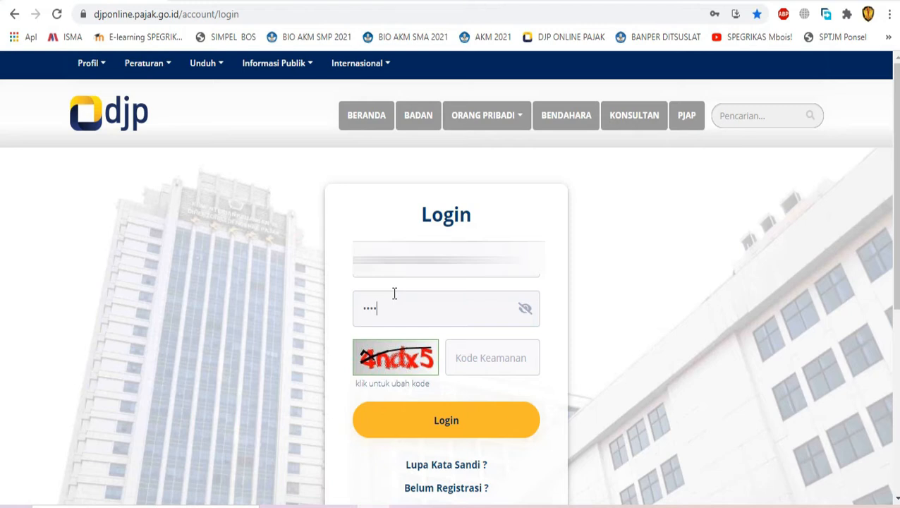
click(478, 350)
text(4)
click(472, 434)
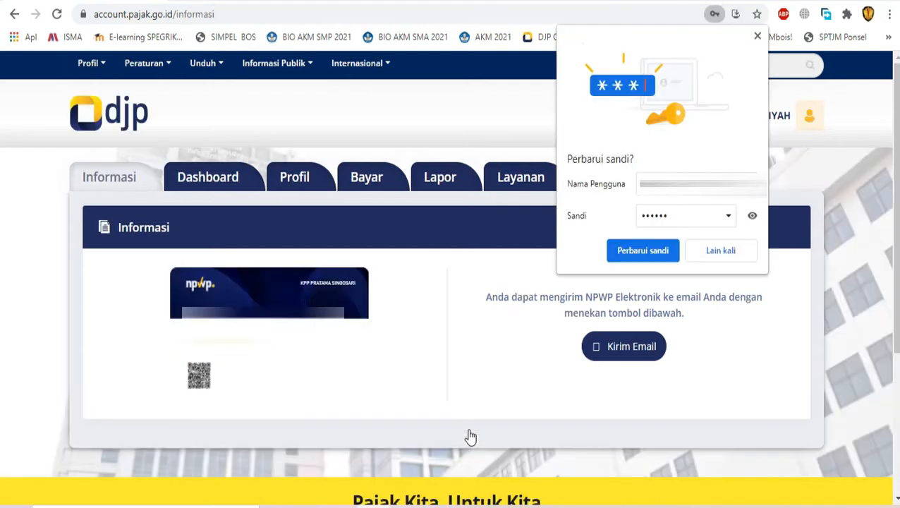
Dismiss the password-update prompt and open the Lapor page down to the e-Form PDF (Versi Baru) option.
click(757, 35)
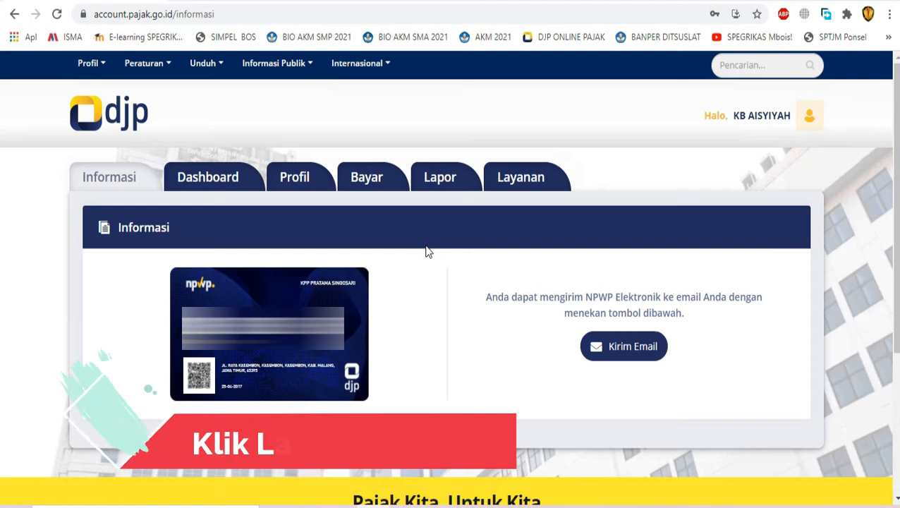
click(441, 184)
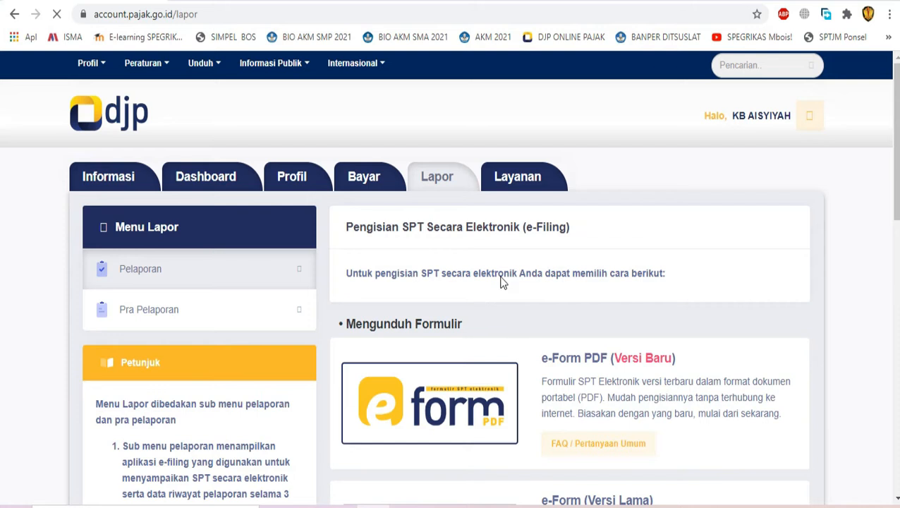
scroll(566, 242, down, 3)
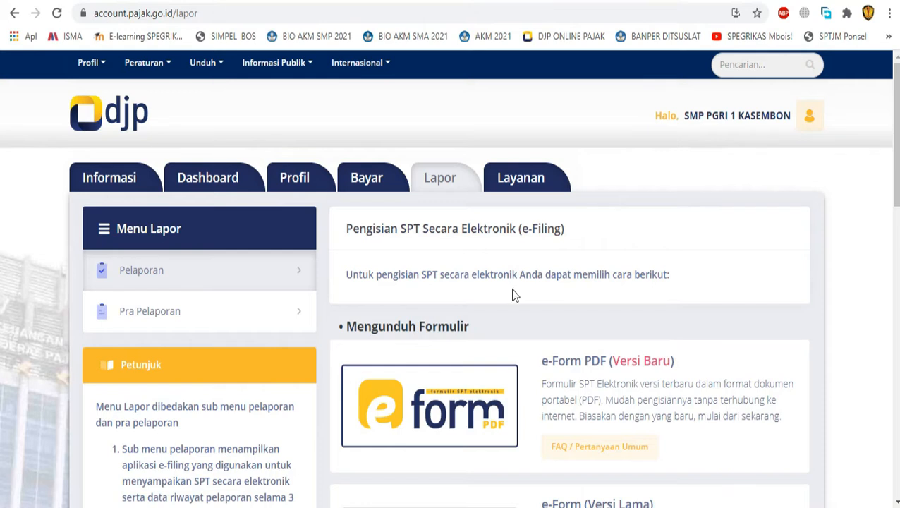
scroll(515, 294, down, 1)
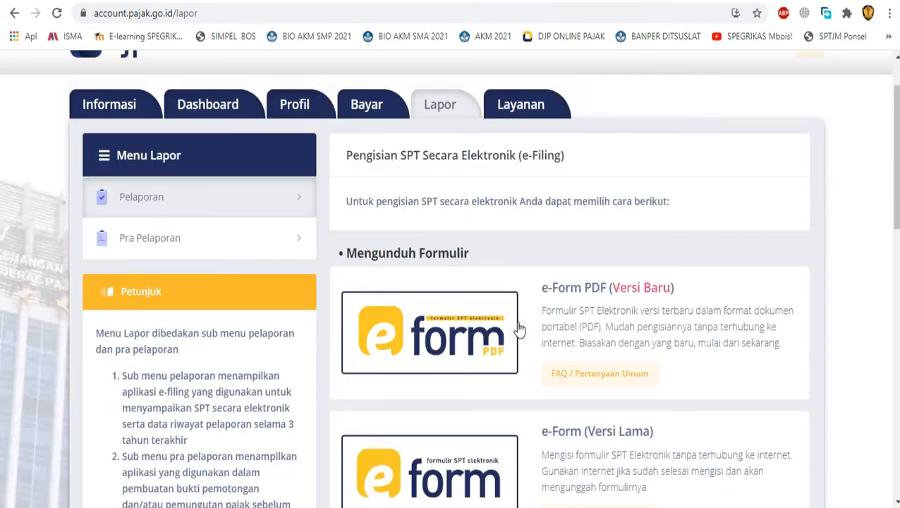
Through e-Form PDF's Buat SPT, request a 1771 form for Tahun Pajak 2020 with Kirim Permintaan.
click(474, 329)
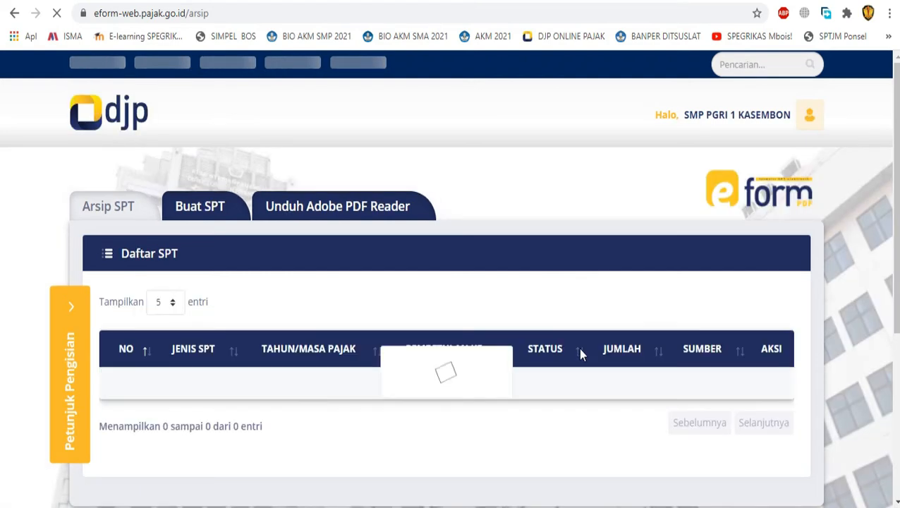
click(196, 210)
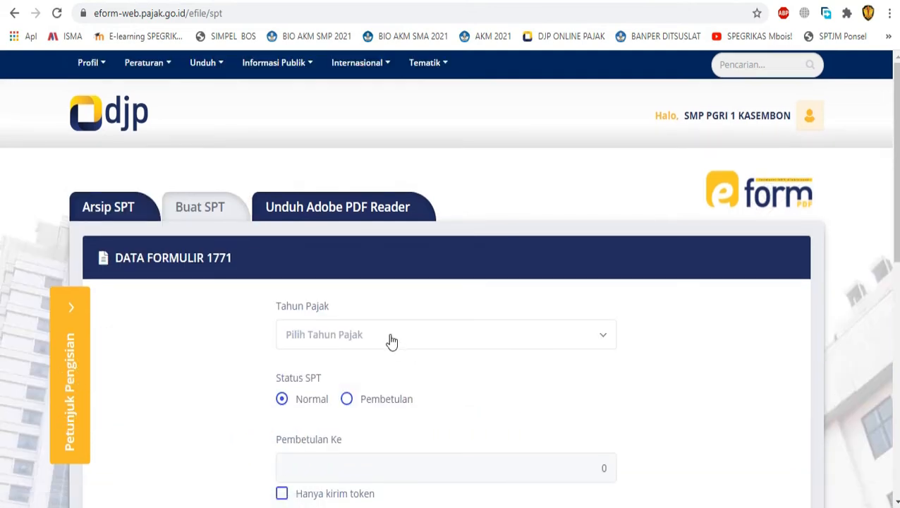
click(390, 337)
click(331, 406)
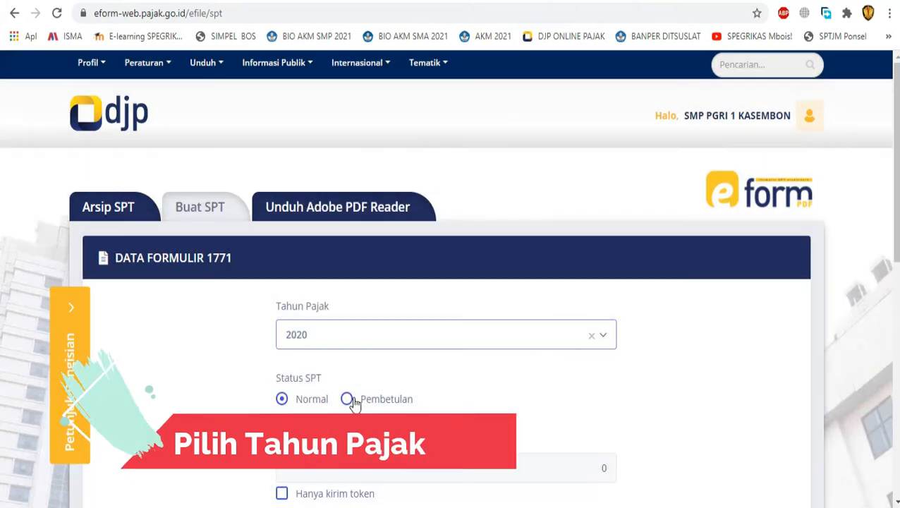
scroll(356, 405, down, 2)
scroll(353, 405, down, 2)
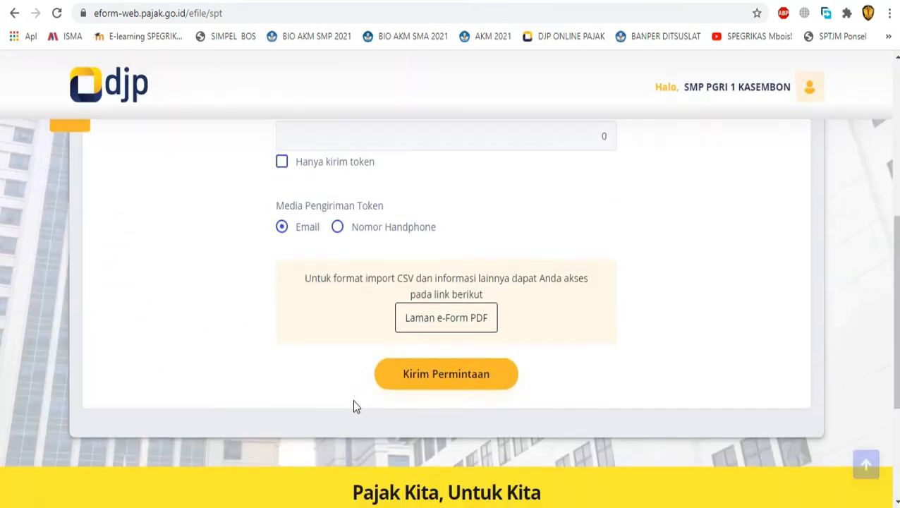
click(452, 373)
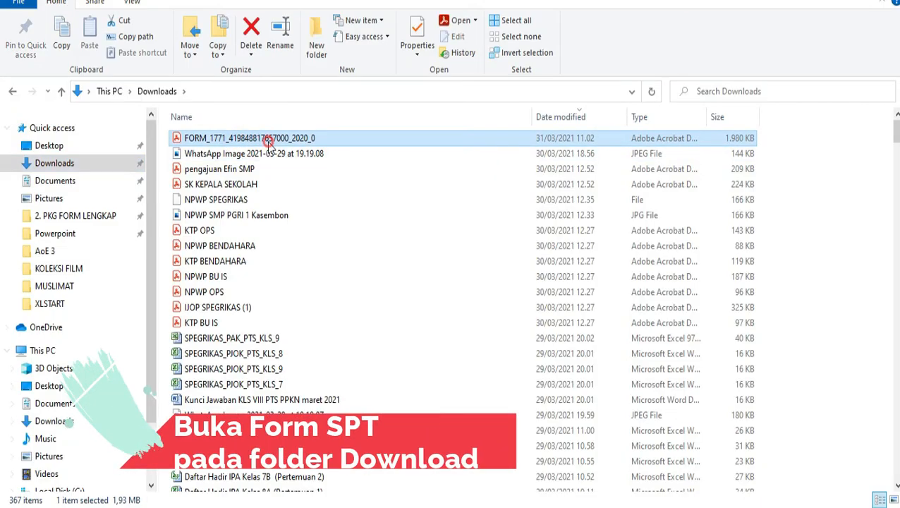
Open the FORM_1771 2020 PDF from the Downloads folder.
double_click(268, 143)
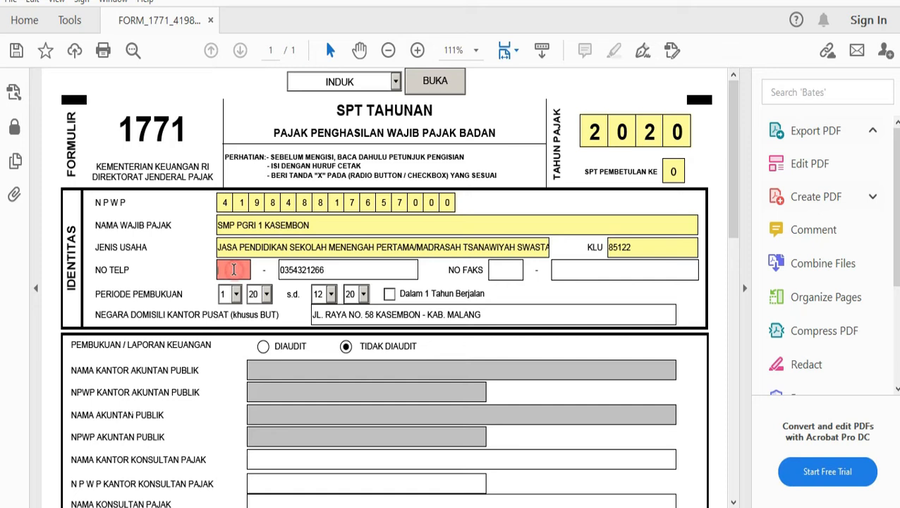
Enter 0 as the NO TELP prefix and go to the INDUK LANJUTAN page's Pernyataan section.
text(0)
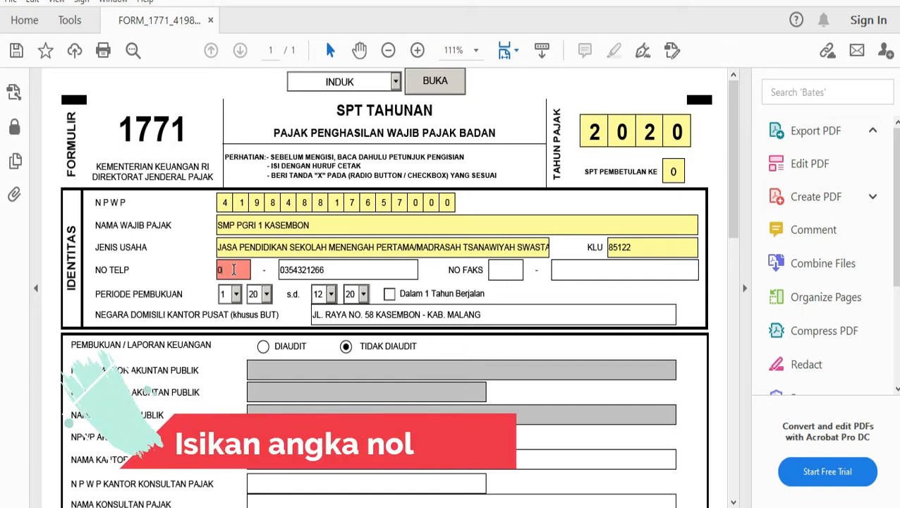
key(Return)
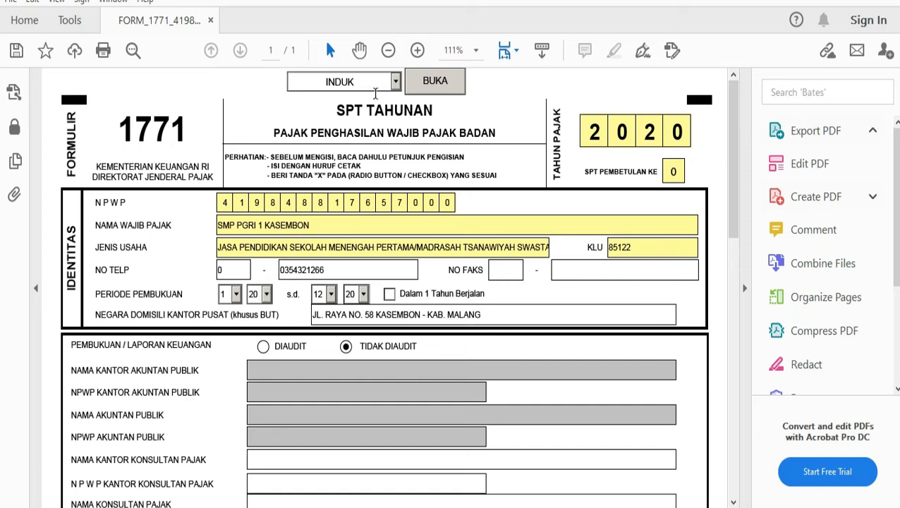
click(395, 83)
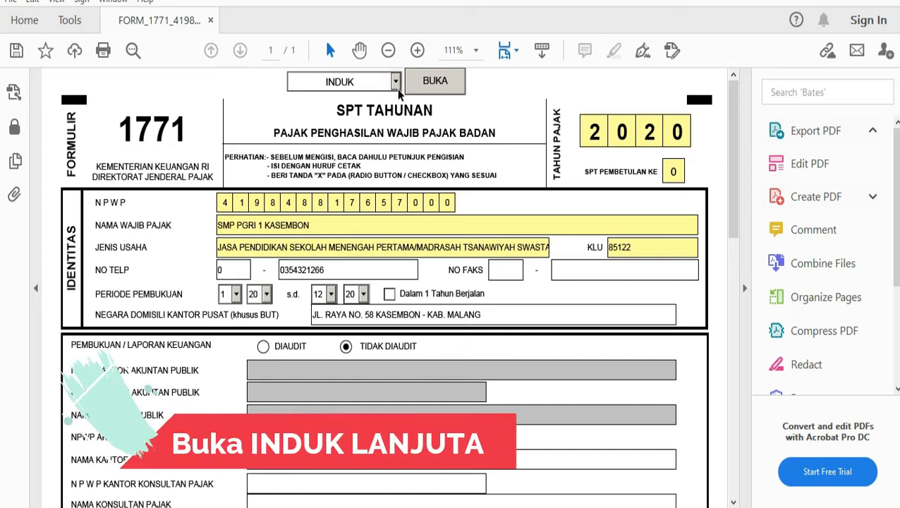
click(396, 86)
click(374, 109)
click(431, 81)
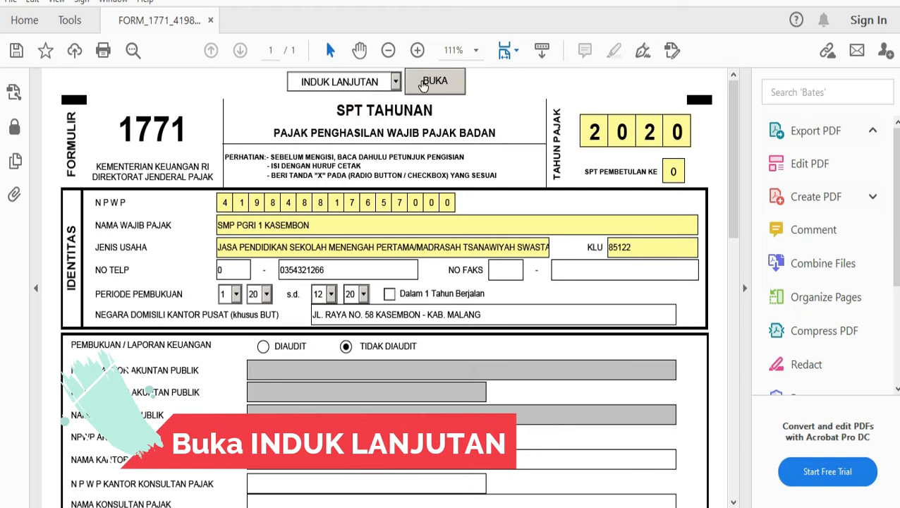
scroll(517, 205, down, 15)
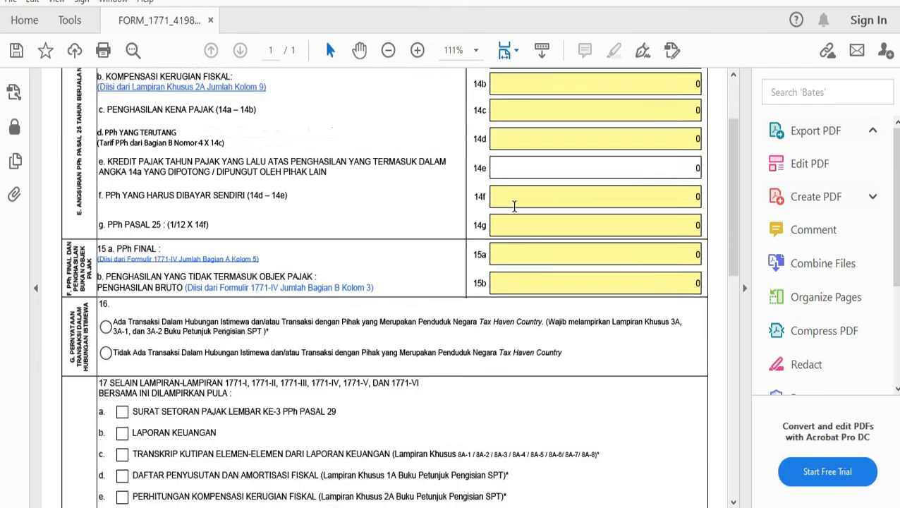
scroll(493, 330, down, 1)
click(425, 302)
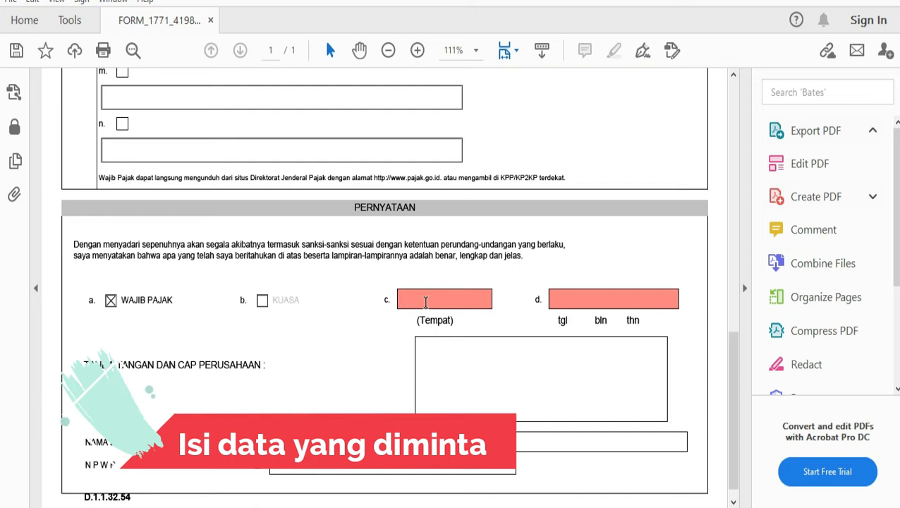
Set the signing place to Kasembon and the statement date to 31/03/2021.
text(kasembon)
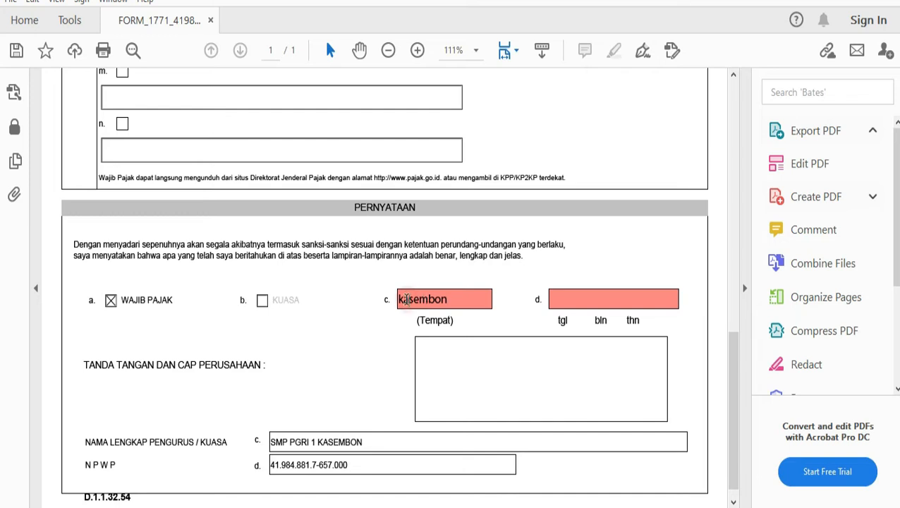
key(BackSpace)
text(K)
click(566, 300)
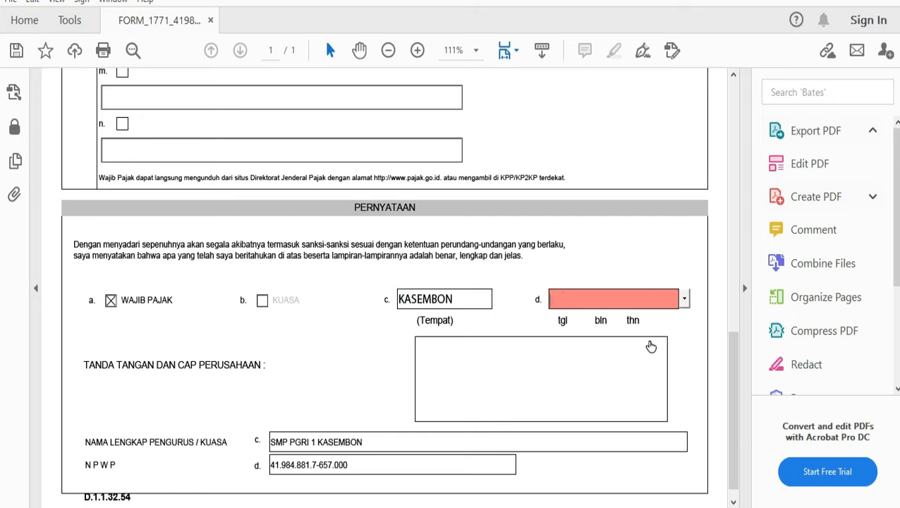
click(684, 300)
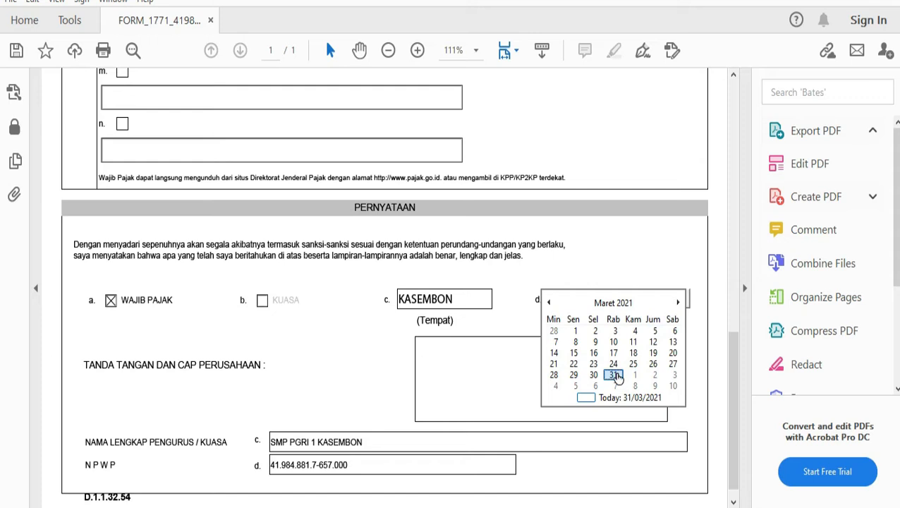
click(616, 377)
Replace the signer's name and NPWP with the administrator's full name and NPWP.
drag(417, 446, 270, 424)
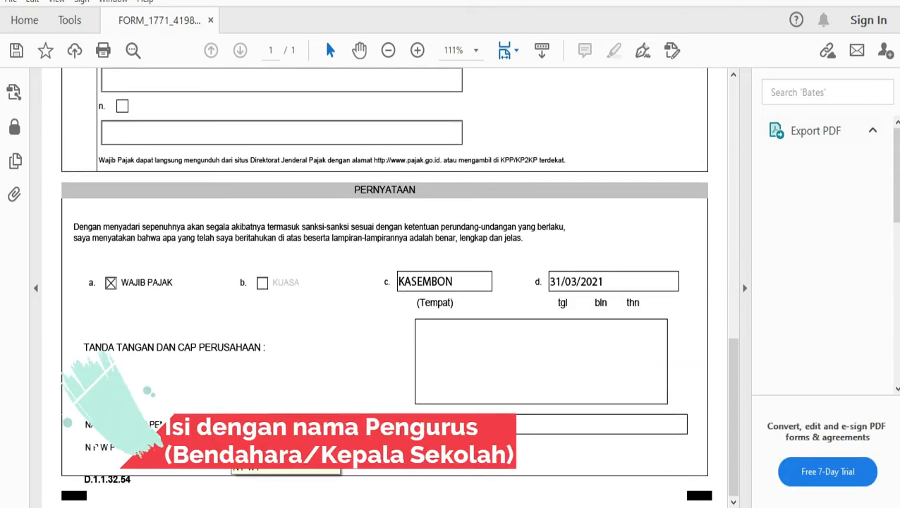
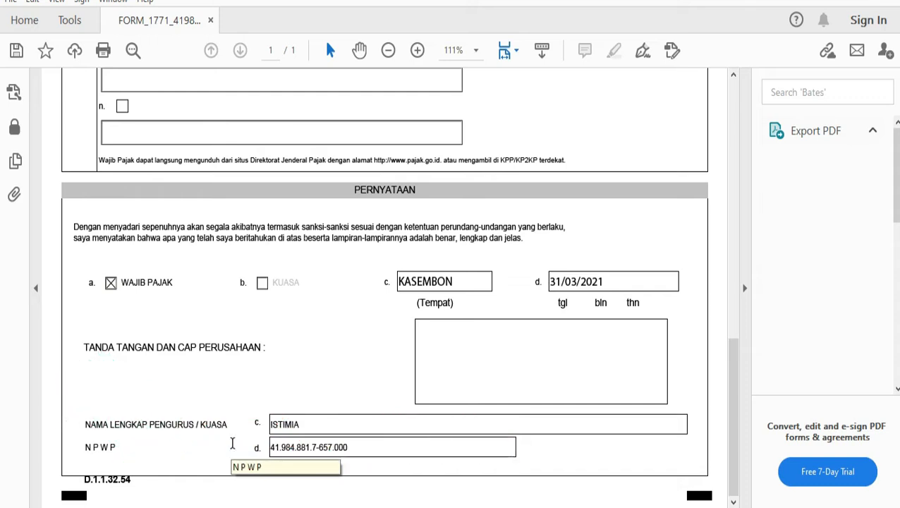
key(Tab)
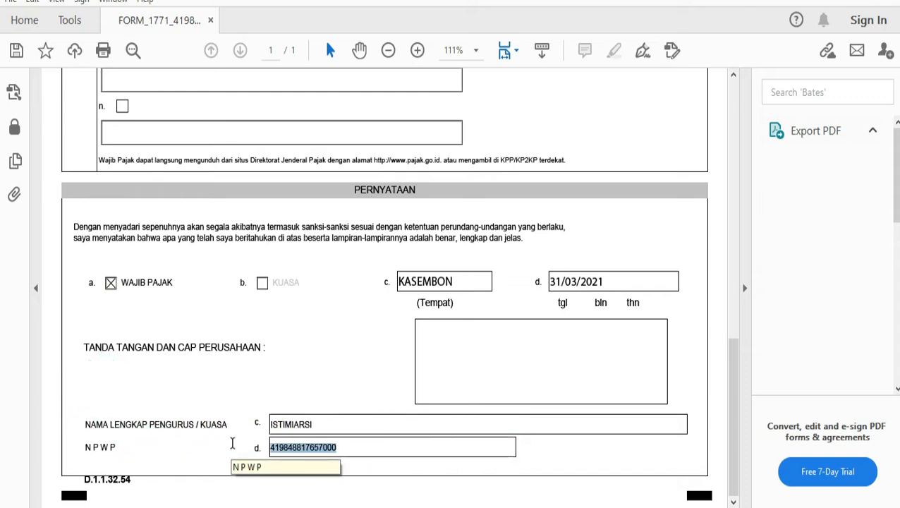
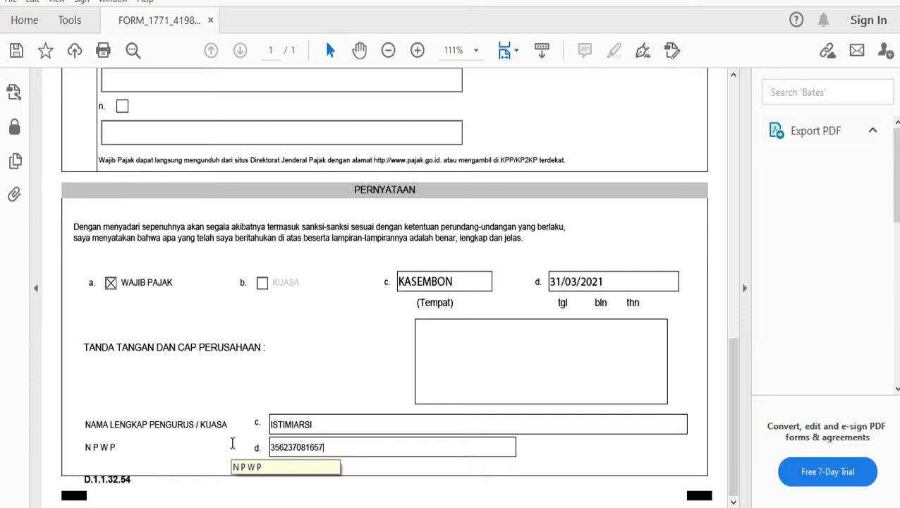
key(Return)
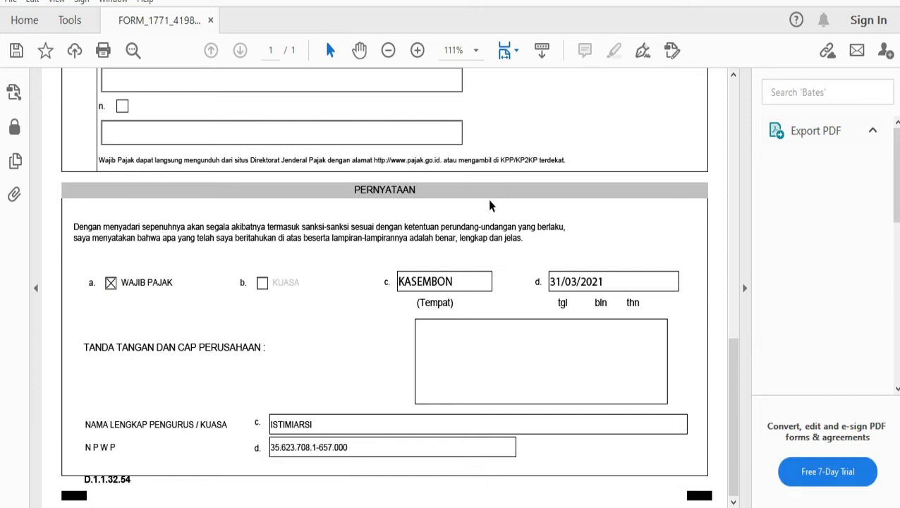
scroll(470, 227, up, 10)
scroll(469, 227, up, 4)
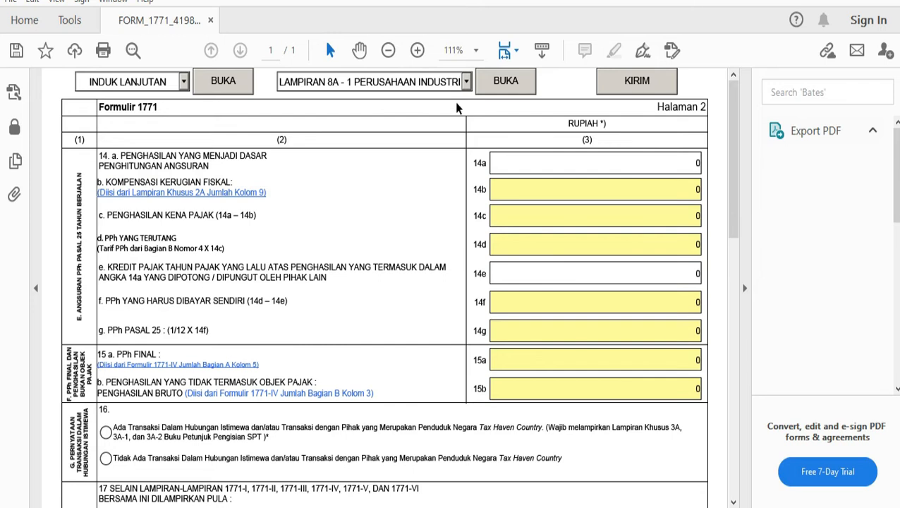
On LAMPIRAN 8A-6, enter Tanah dan Bangunan 350.000.000 and Aktiva Tetap Lainnya 25.000.000.
click(465, 82)
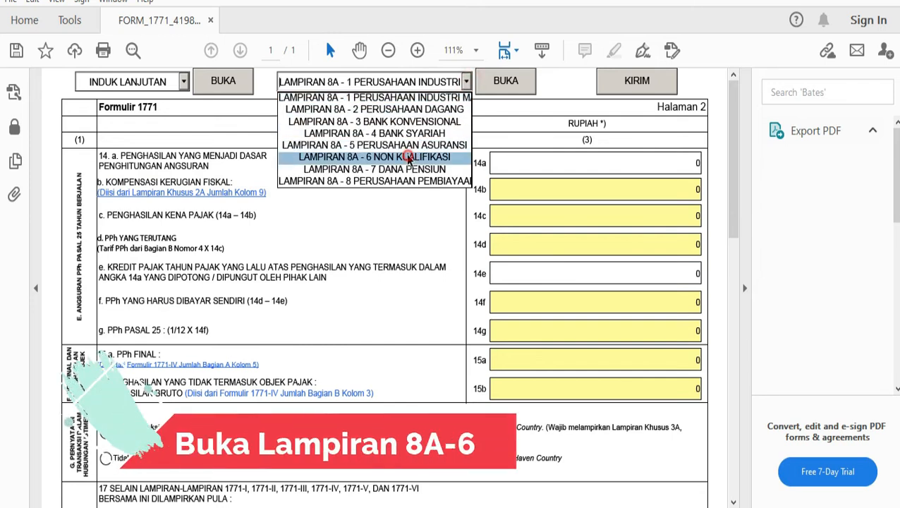
click(408, 158)
click(505, 82)
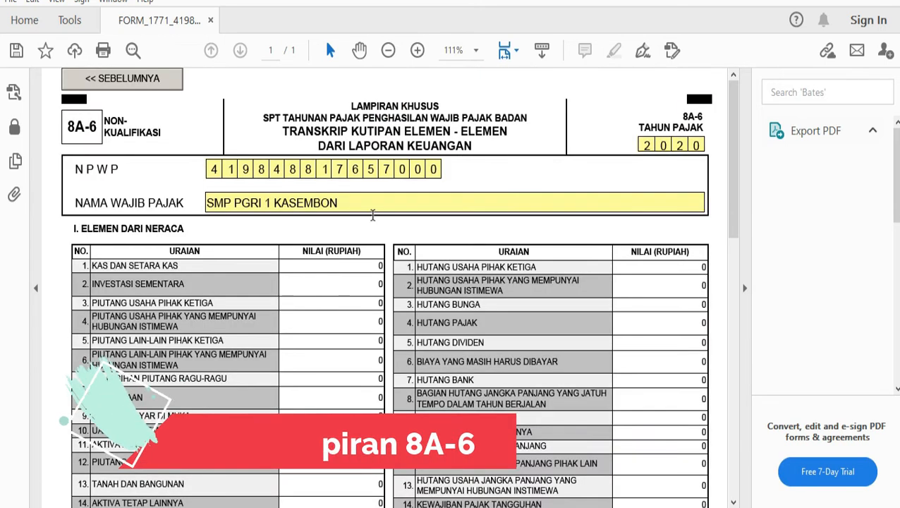
scroll(330, 326, down, 4)
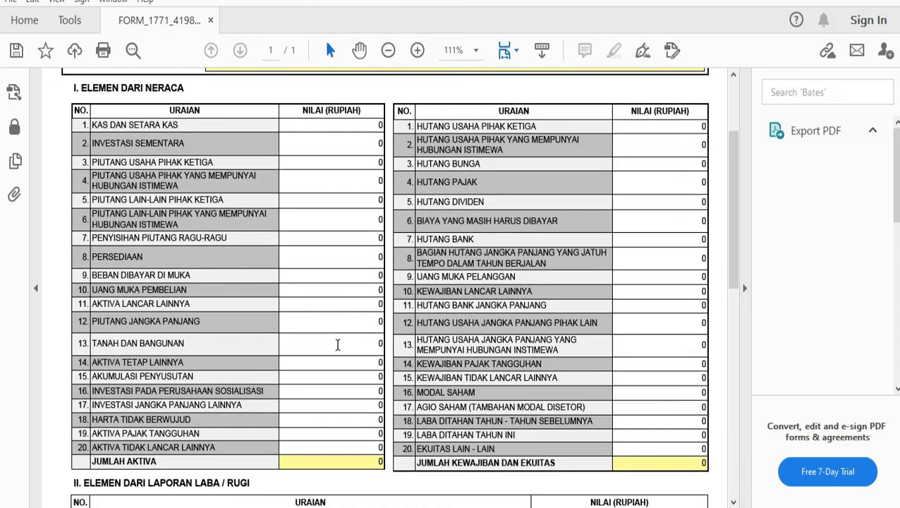
click(360, 342)
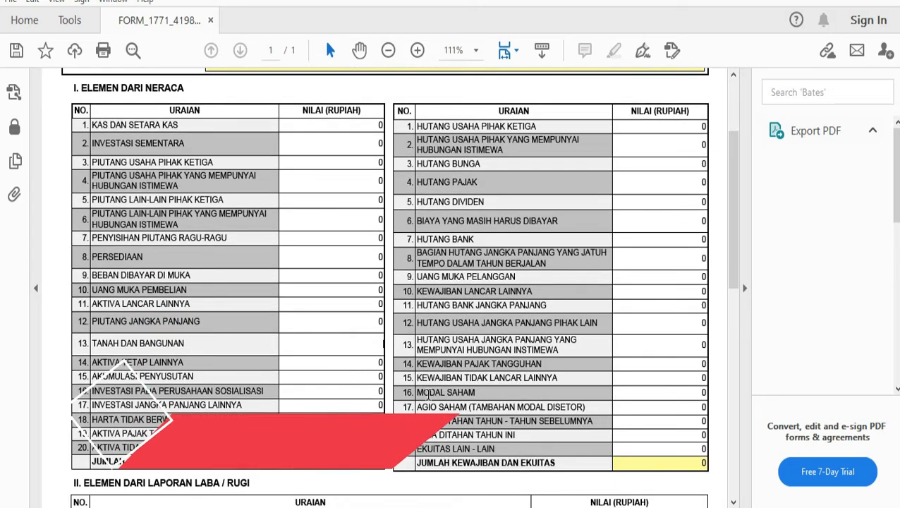
text(350)
text(000000)
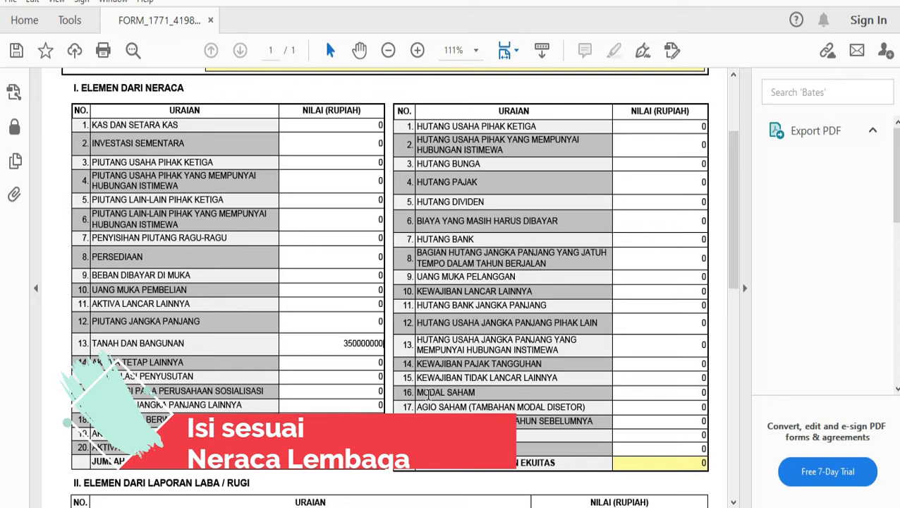
click(421, 385)
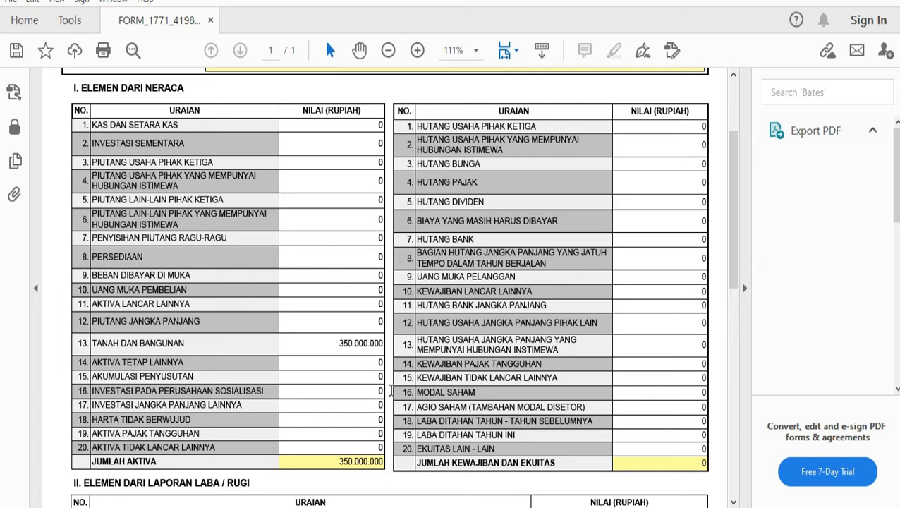
click(360, 374)
click(366, 363)
text(25000000)
key(Return)
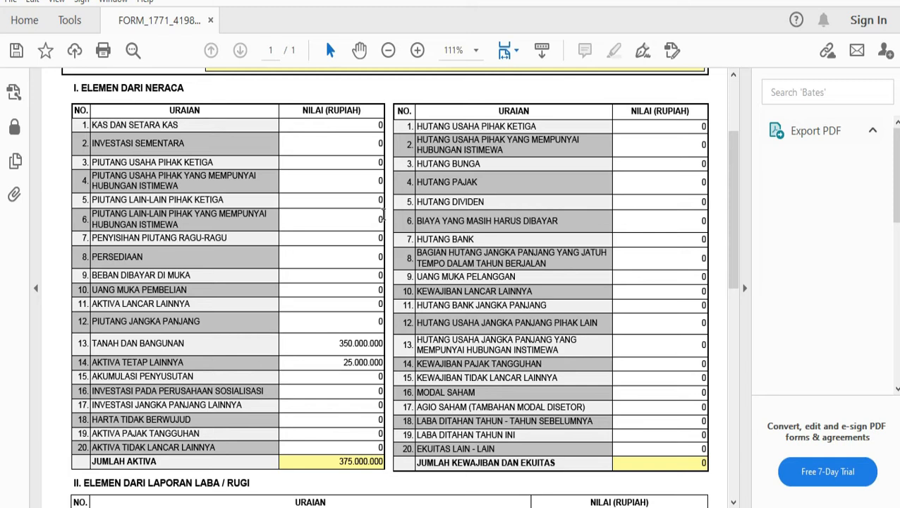
Enter PERSEDIAAN 75.000.000 and MODAL SAHAM 450.000.000 so both totals balance.
click(356, 256)
text(75.000.000)
key(Return)
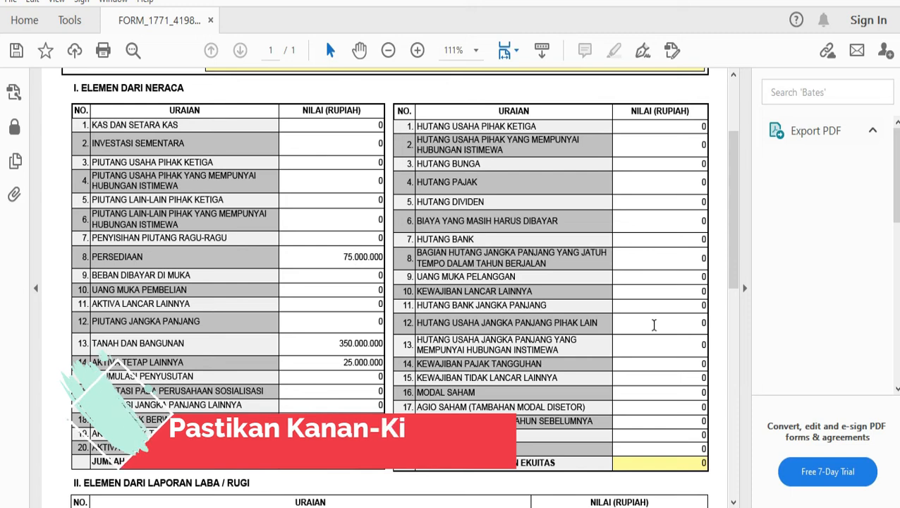
click(689, 392)
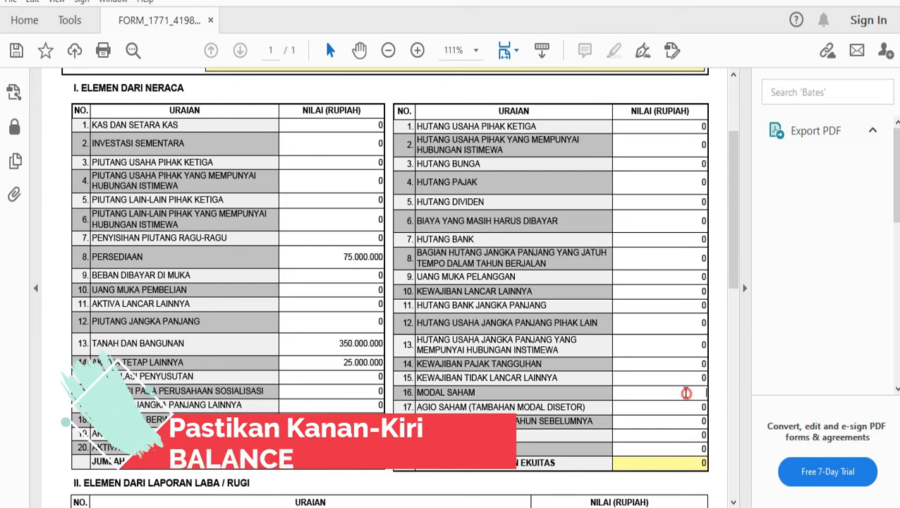
text(450.000.000)
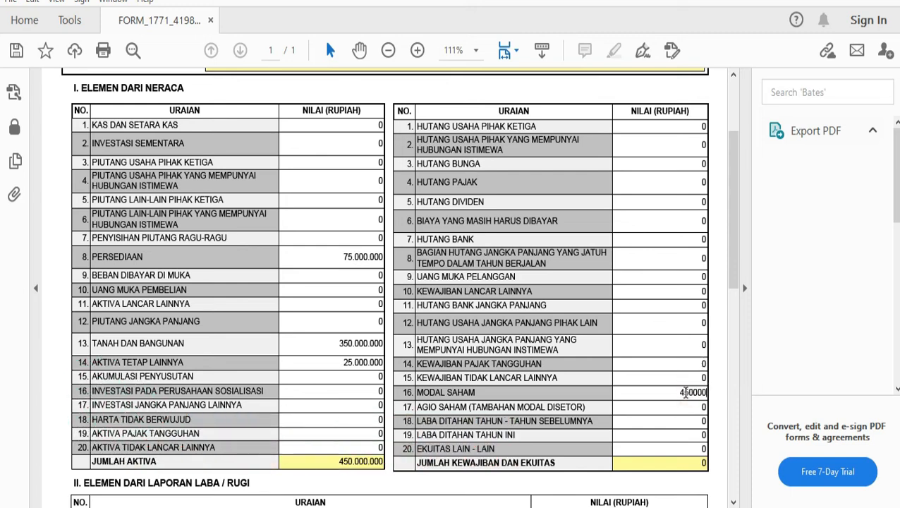
key(Return)
scroll(519, 355, down, 1)
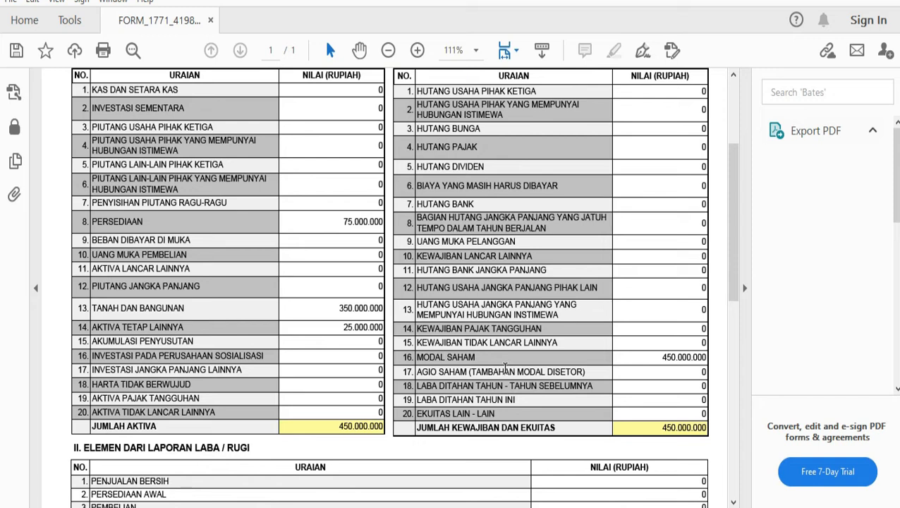
scroll(505, 371, up, 5)
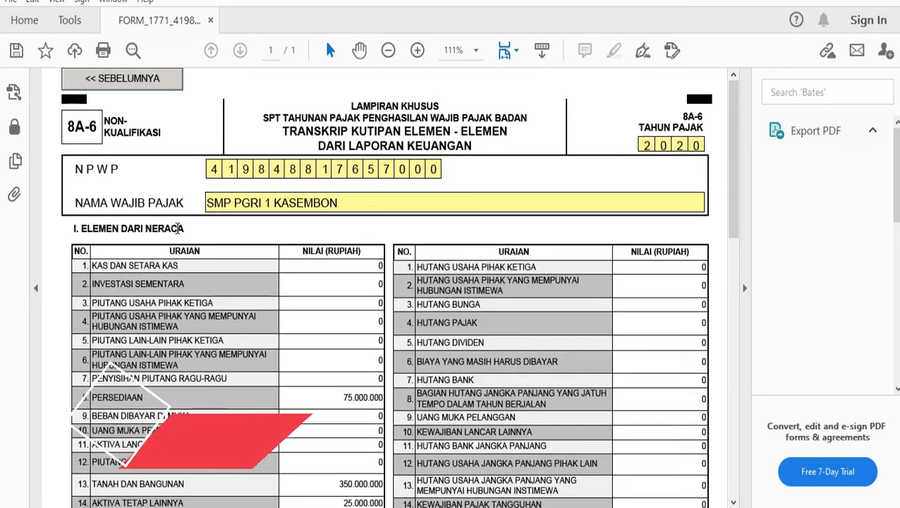
Go back to the main form and open the Lampiran I page.
click(169, 79)
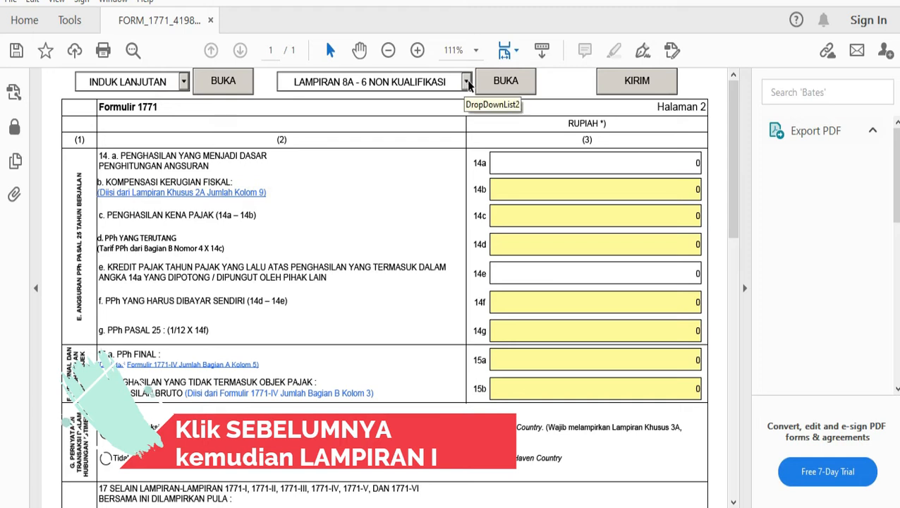
click(184, 82)
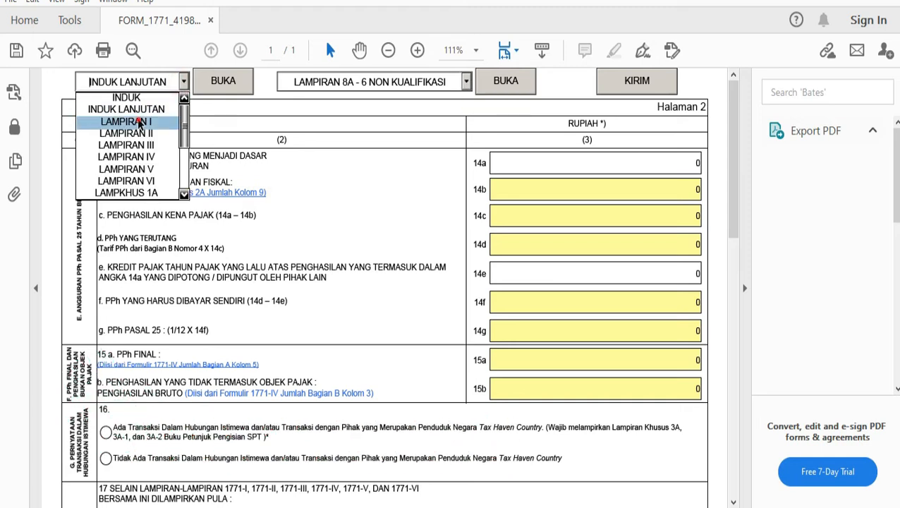
click(140, 121)
click(220, 80)
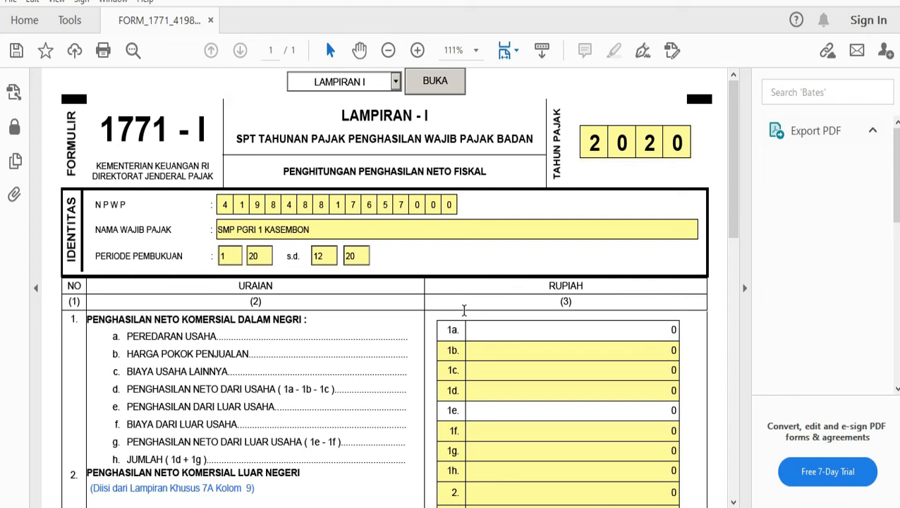
Enter 52.800.000 as Peredaran Usaha in line 1a of Lampiran I.
click(624, 335)
text(52)
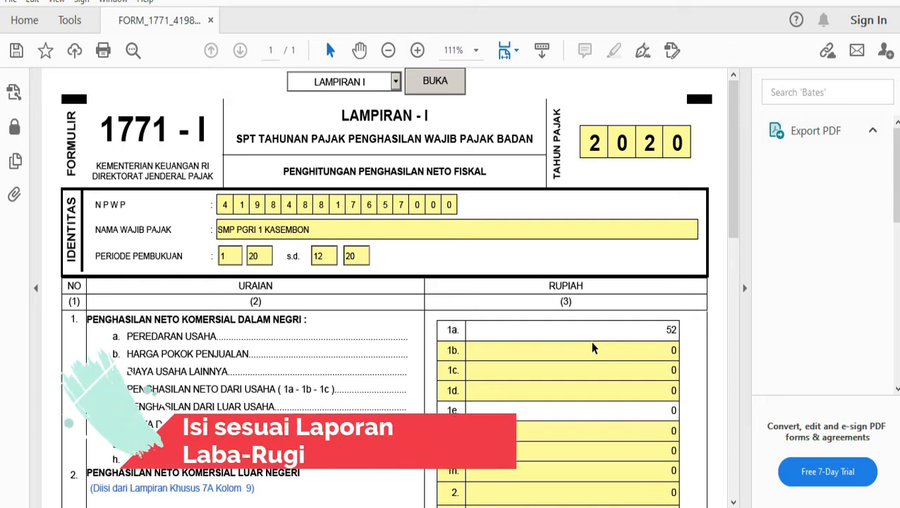
text(800000)
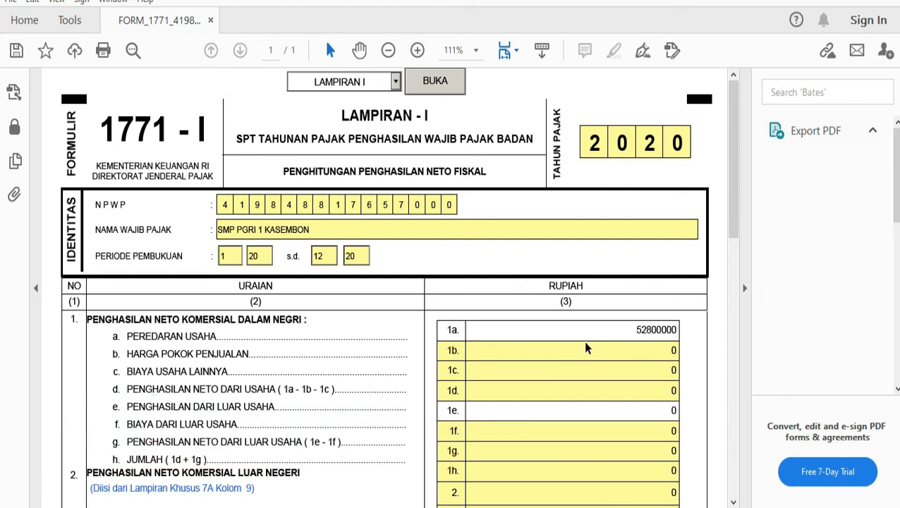
key(Return)
click(395, 82)
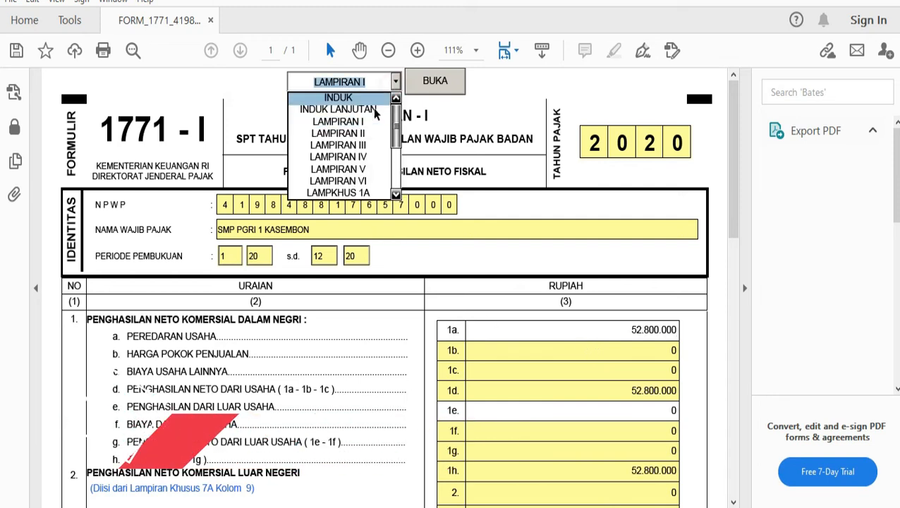
click(338, 133)
On Lampiran II, enter other operating costs: wages 23.500.000, transport 6.500.000, other 22.800.000.
click(433, 80)
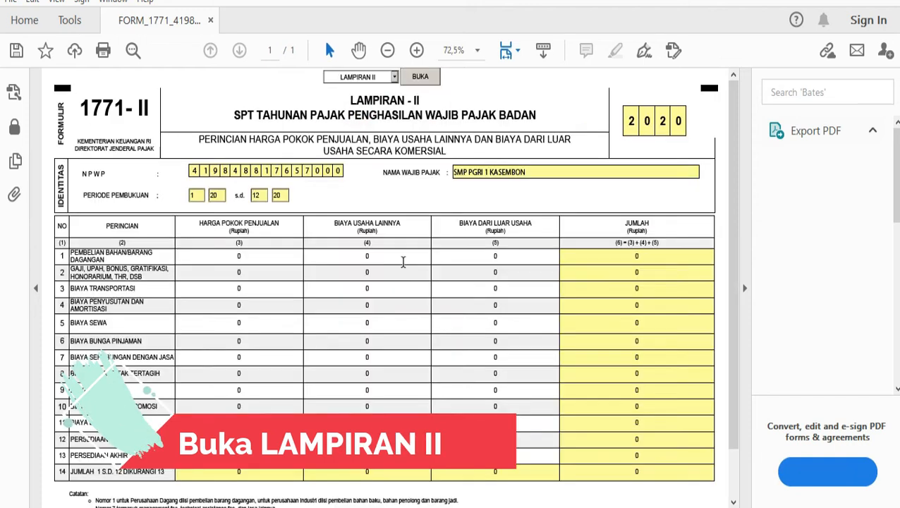
click(375, 273)
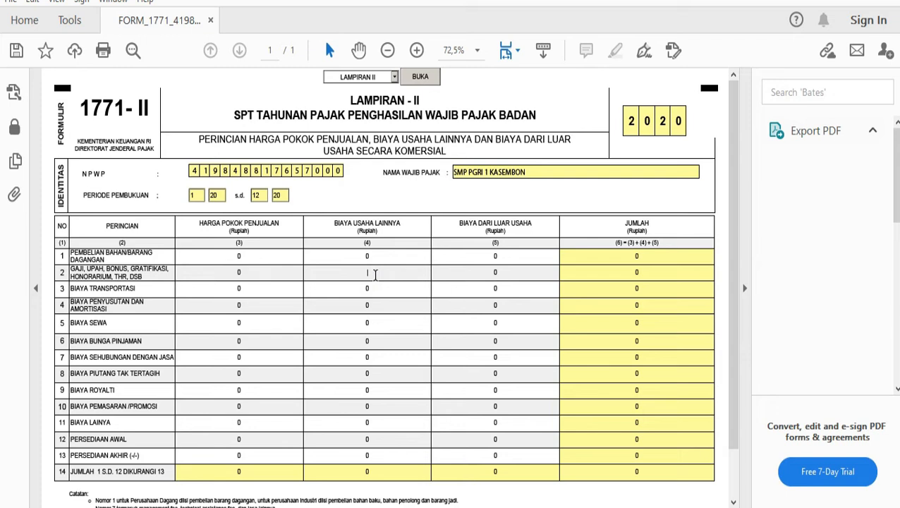
text(2300000)
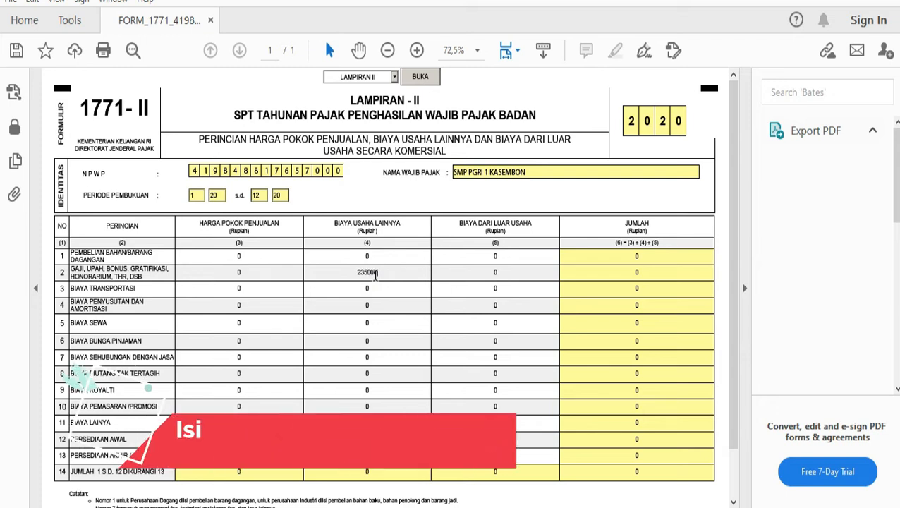
key(Return)
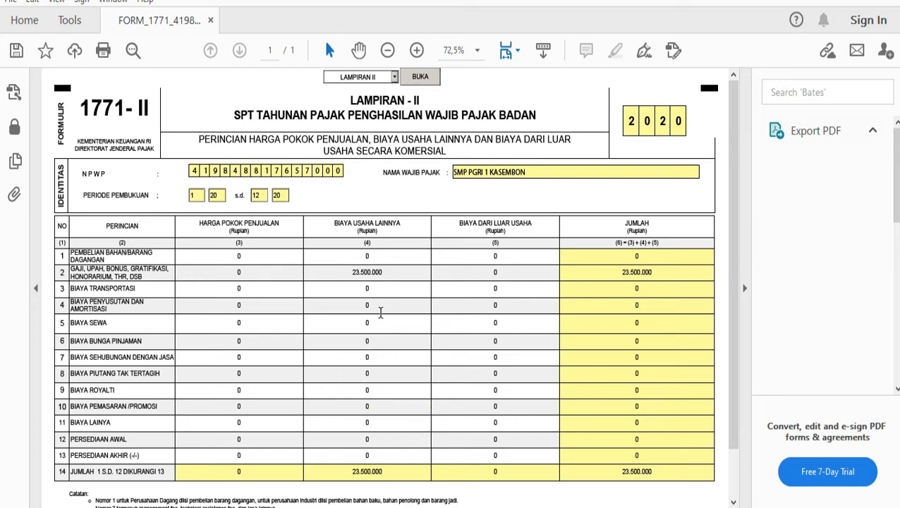
click(372, 291)
text(6500000)
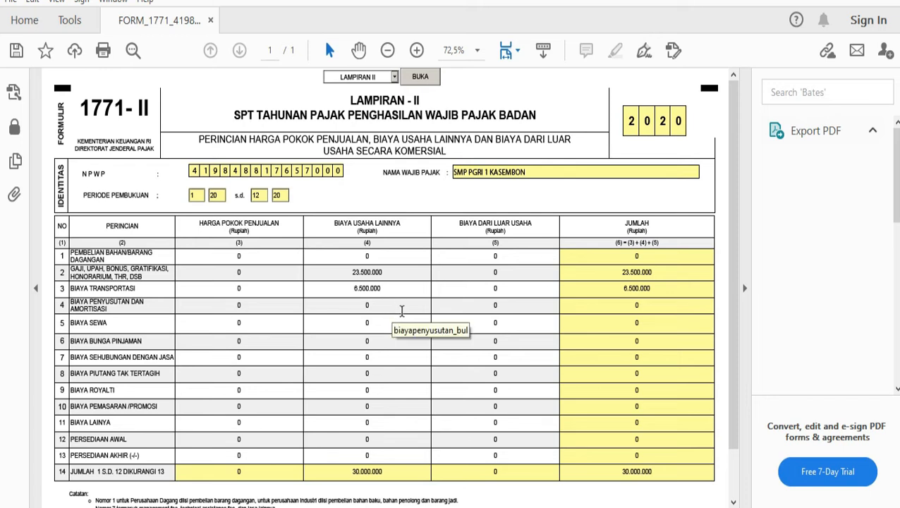
click(375, 421)
text(22800000)
key(Return)
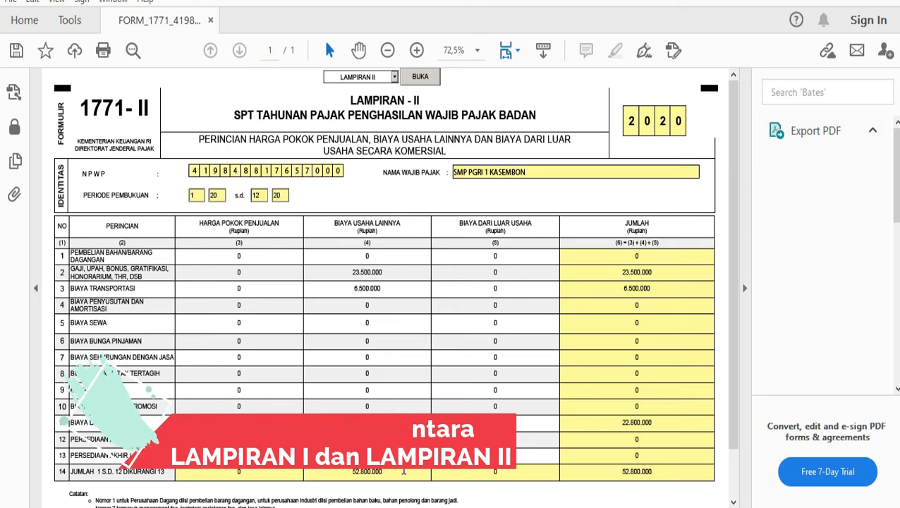
Open the Lampiran IV page of the form.
click(393, 76)
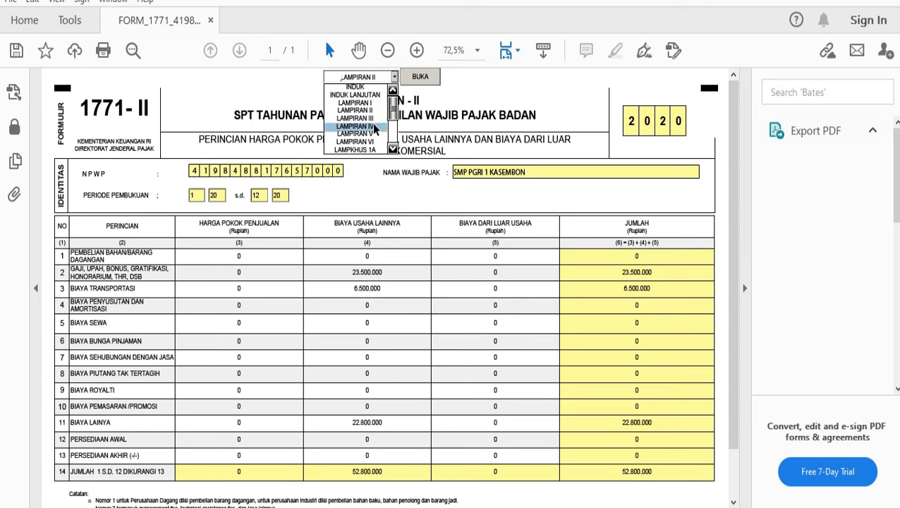
click(374, 126)
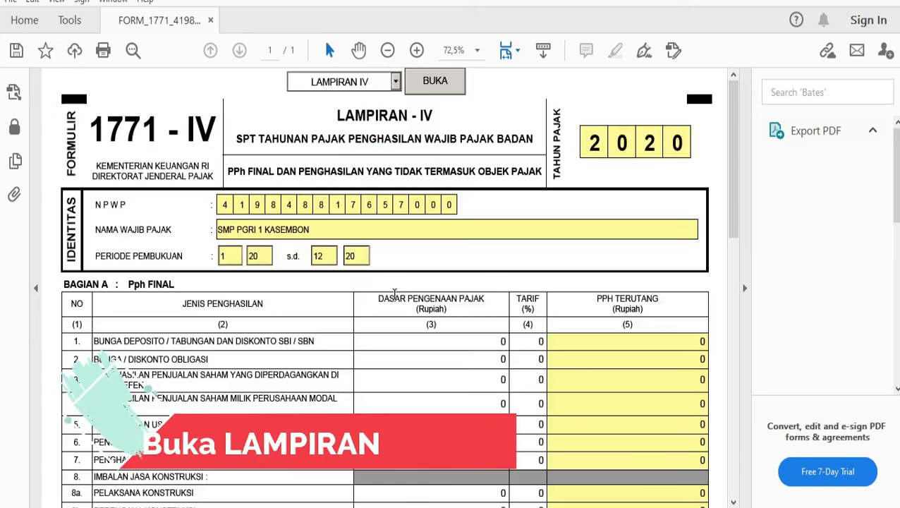
click(419, 76)
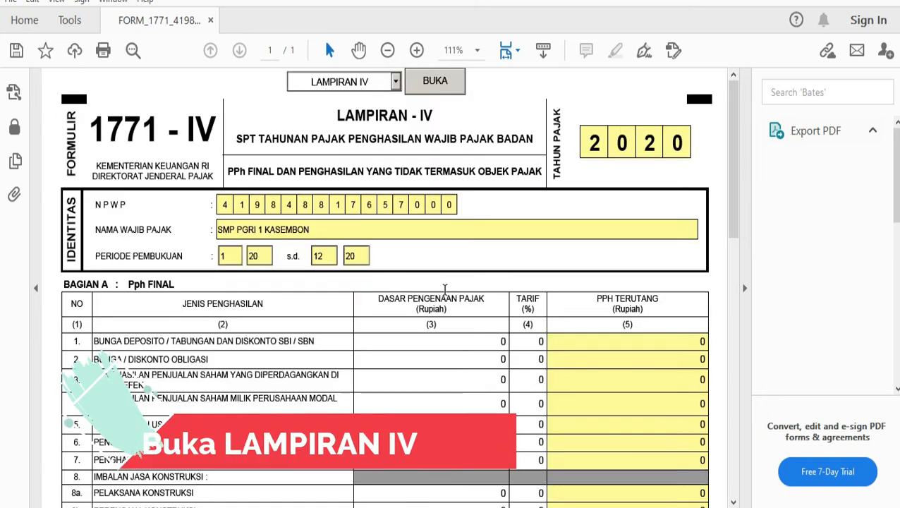
Add other income LEMBAGA PENDIDIKAN SMP SWASTA with gross income 52.800.000 on Lampiran IV.
scroll(459, 333, down, 10)
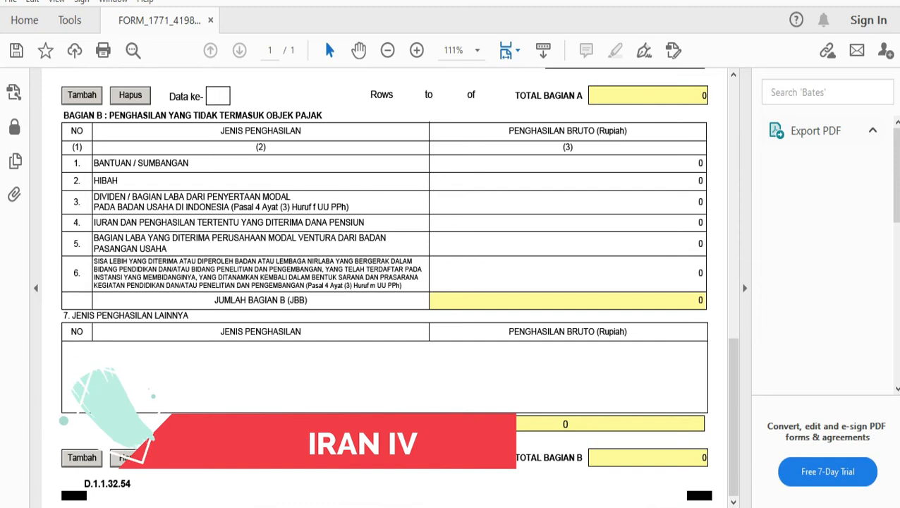
click(82, 457)
click(196, 347)
text(LEMBAGA)
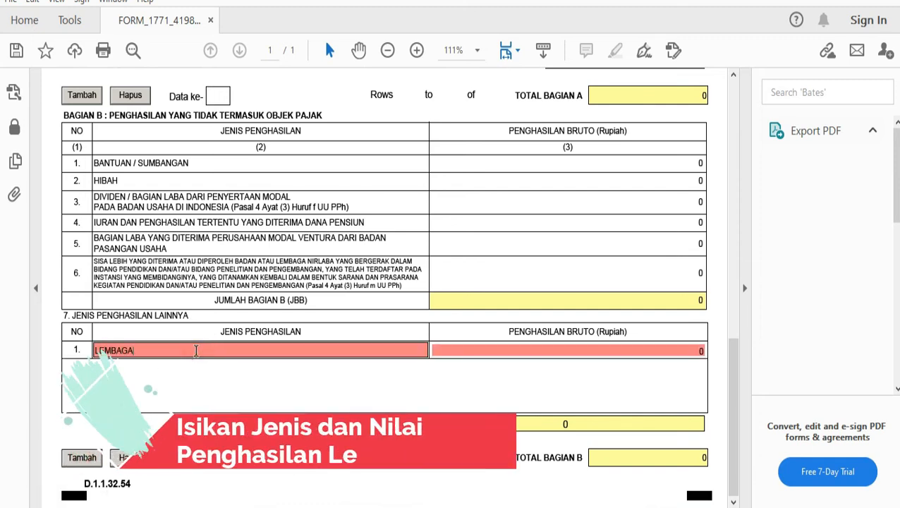
text( PENDIDIKAN SMP S)
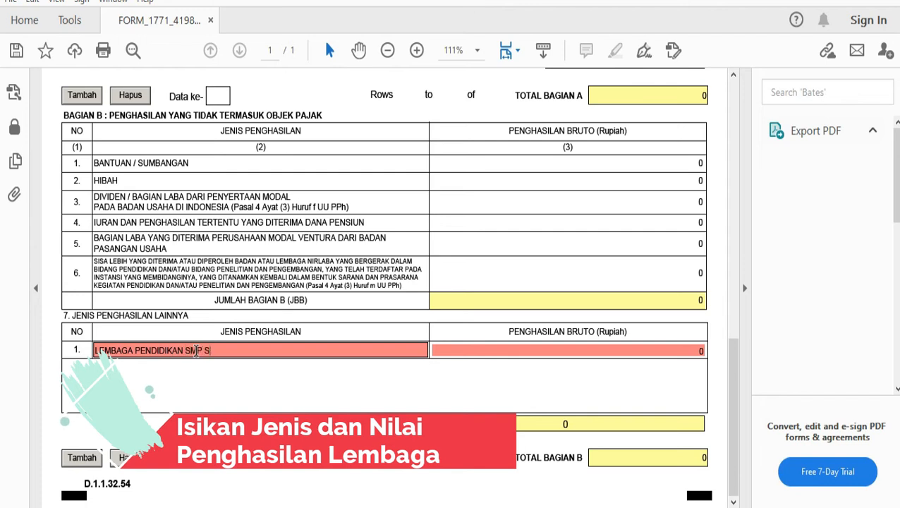
text(WASTA)
key(Tab)
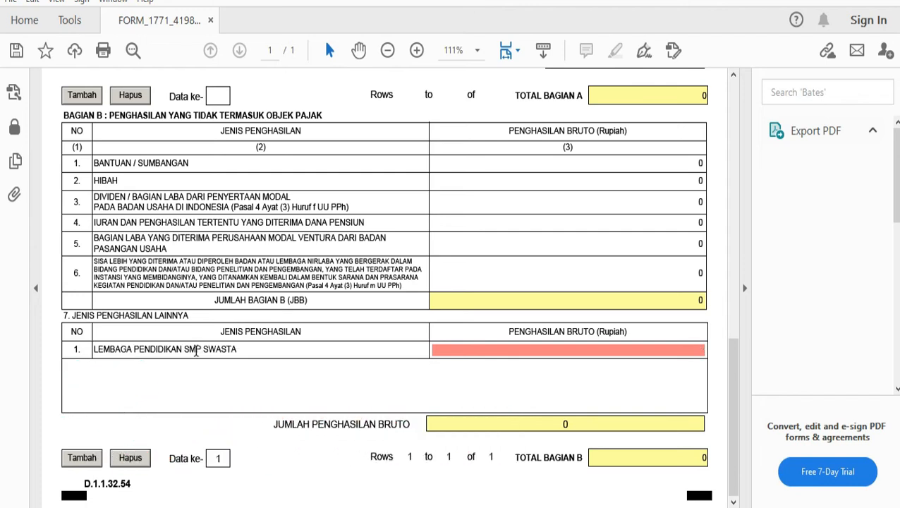
text(52800000)
click(196, 353)
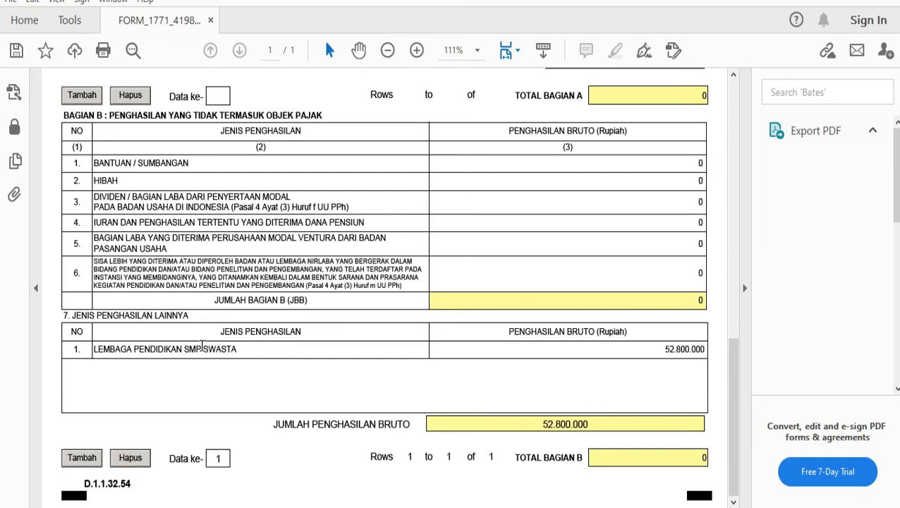
scroll(247, 329, up, 15)
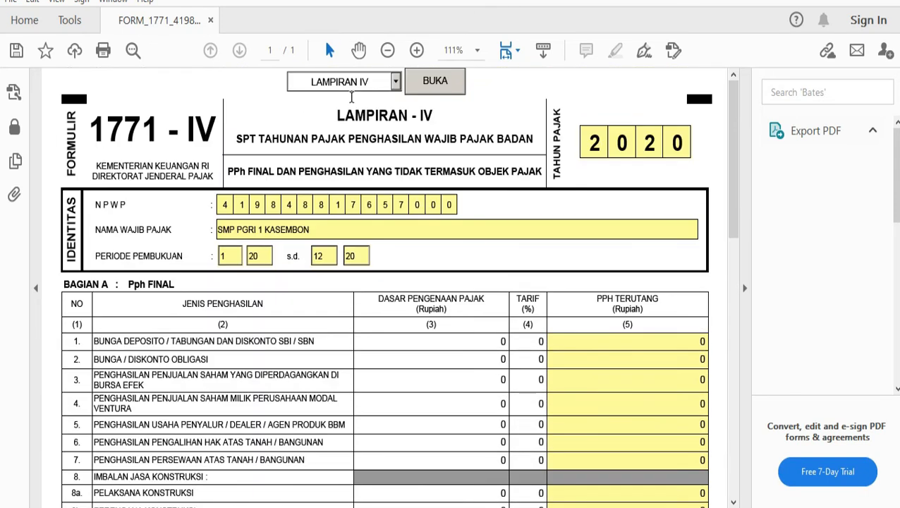
Open the LAMPIRAN V page of the form.
click(395, 81)
click(363, 170)
click(434, 80)
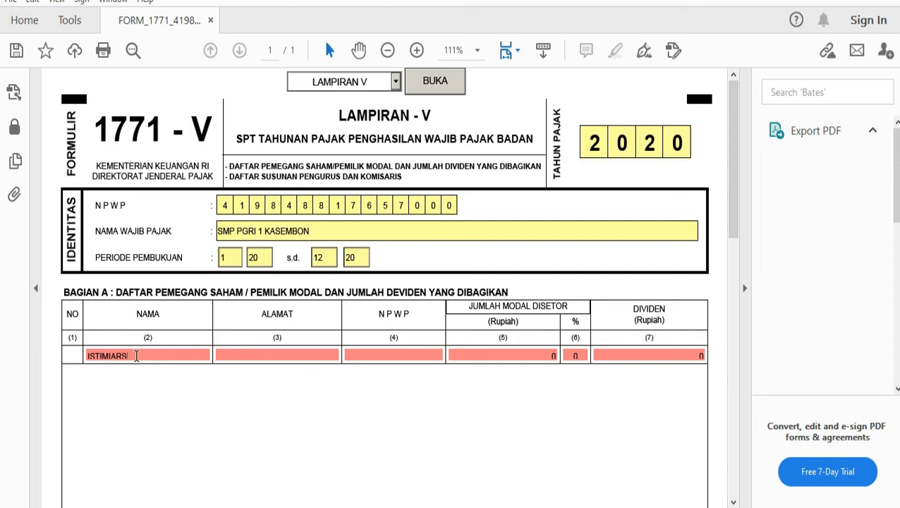
In LAMPIRAN V row 1, enter the shareholder's address and tax number, with capital 0, share 100% and dividend 0.
key(Tab)
text(DUSUN BE)
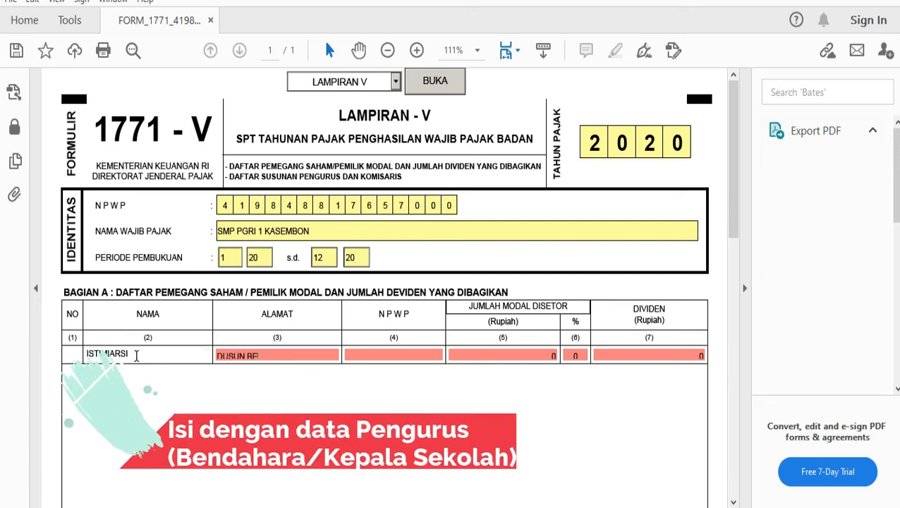
text(JIREJO)
key(Tab)
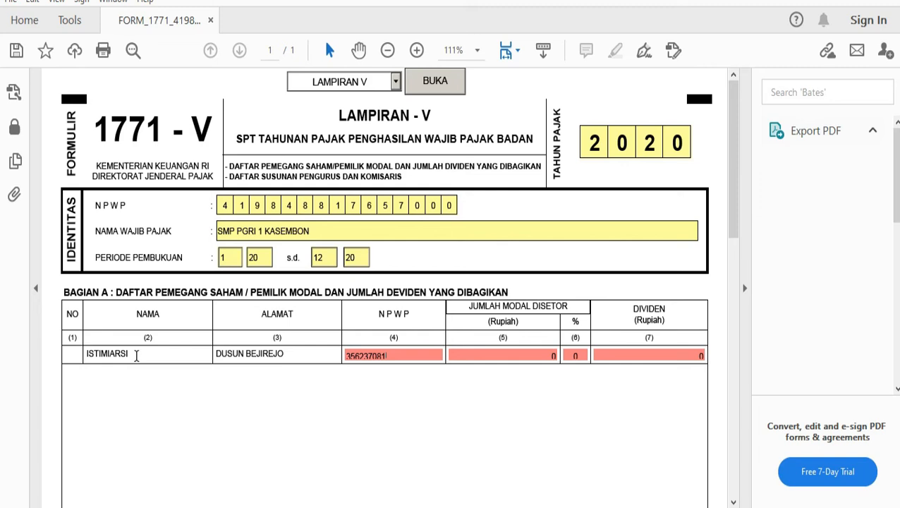
key(Tab)
text(0)
key(Tab)
text(100)
key(Tab)
text(0)
key(Tab)
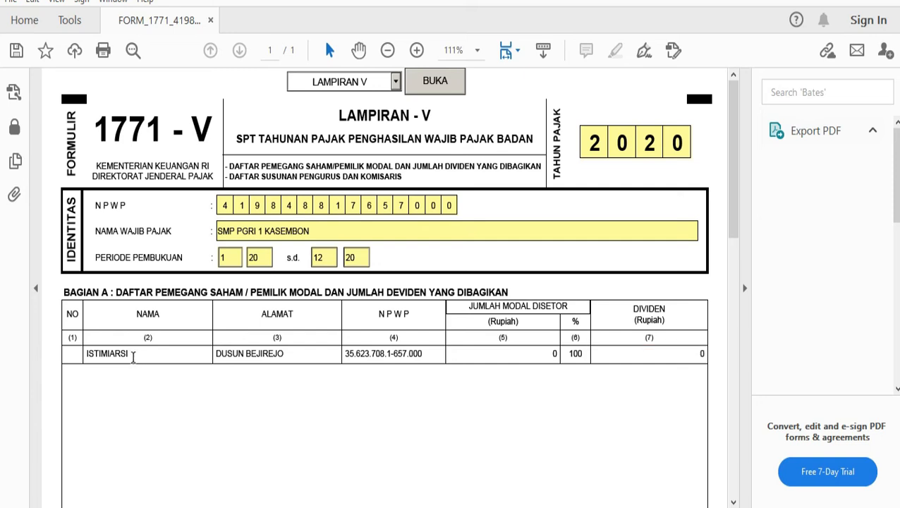
click(363, 81)
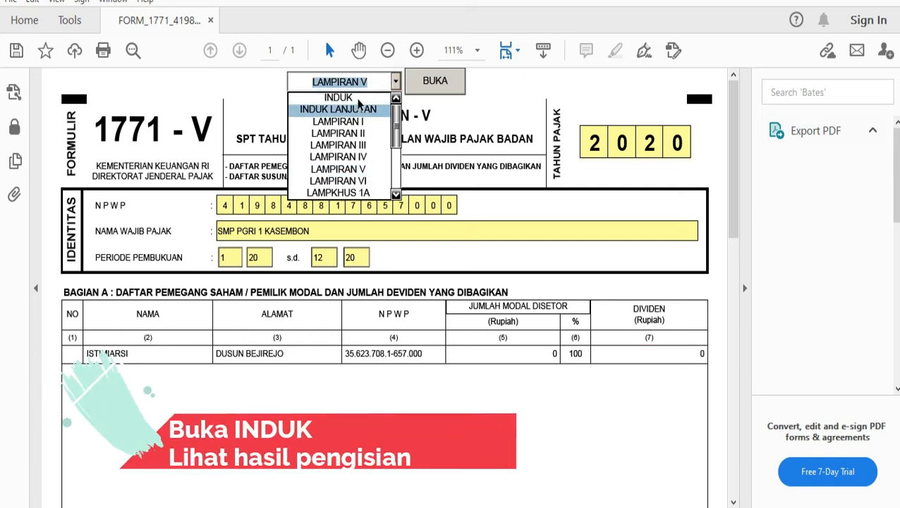
Open the INDUK main form and scroll through its figures to check them.
click(365, 95)
click(430, 80)
scroll(369, 317, down, 10)
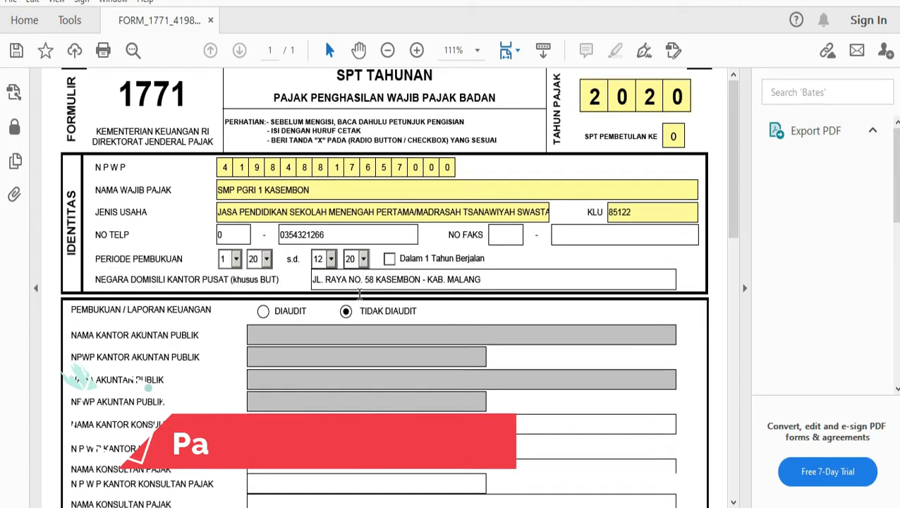
scroll(373, 319, down, 10)
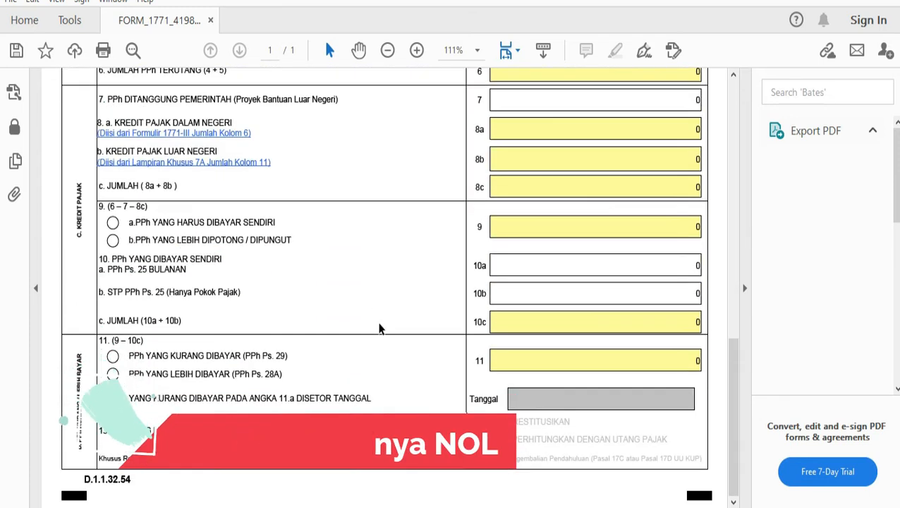
scroll(375, 321, up, 5)
scroll(377, 323, up, 10)
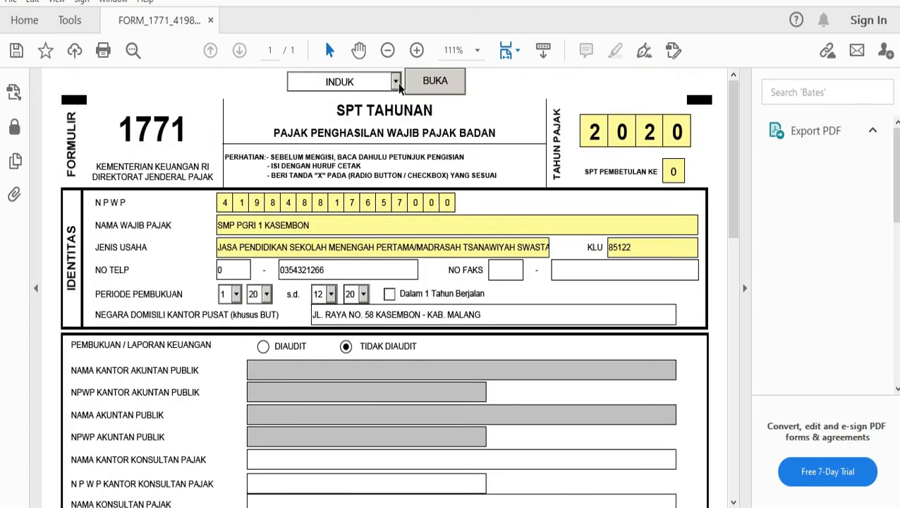
Switch to the INDUK LANJUTAN continuation page (Halaman 2).
click(396, 82)
click(378, 108)
click(423, 81)
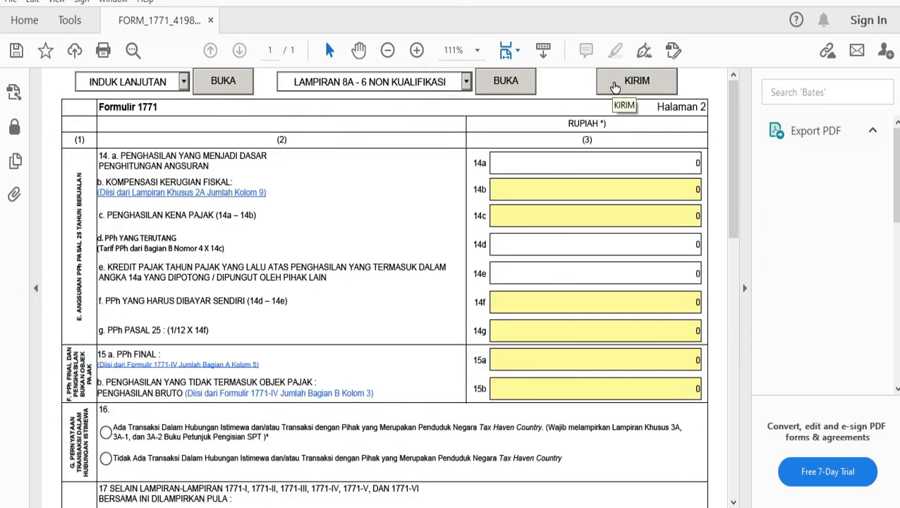
Start sending the return, upload Neraca SPEGRIKAS.pdf as Laporan Keuangan, and scroll down to Kode Verifikasi.
click(618, 84)
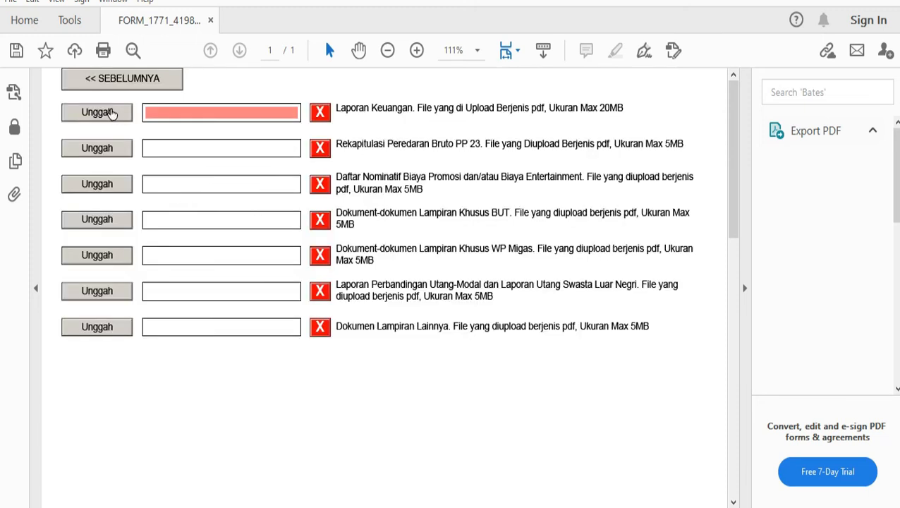
click(112, 111)
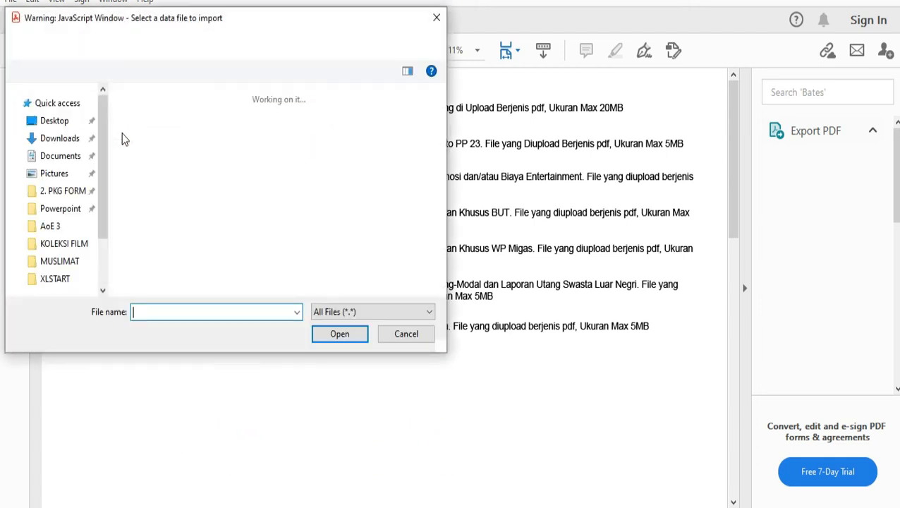
scroll(67, 144, down, 2)
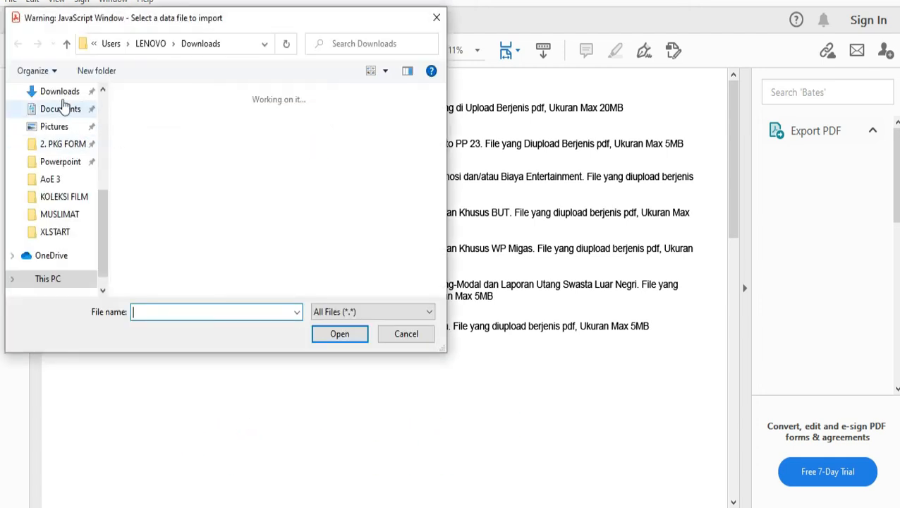
scroll(53, 151, down, 3)
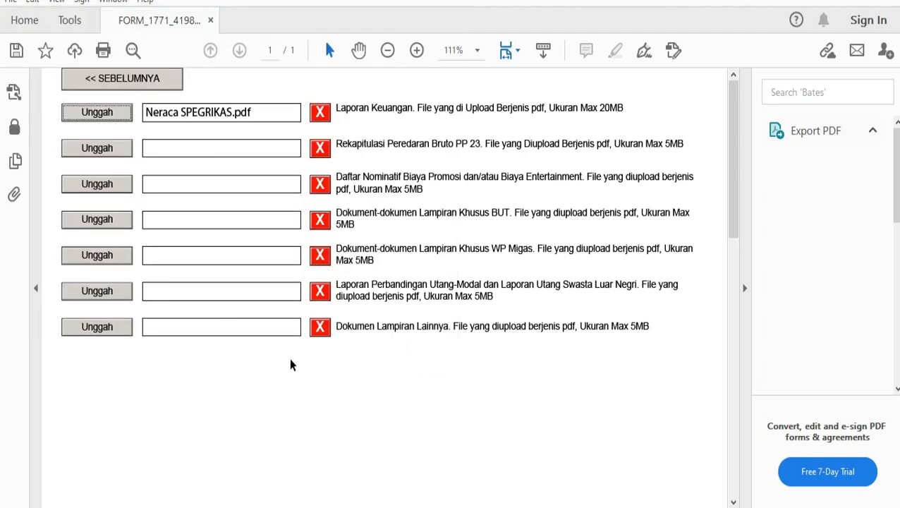
scroll(290, 364, down, 5)
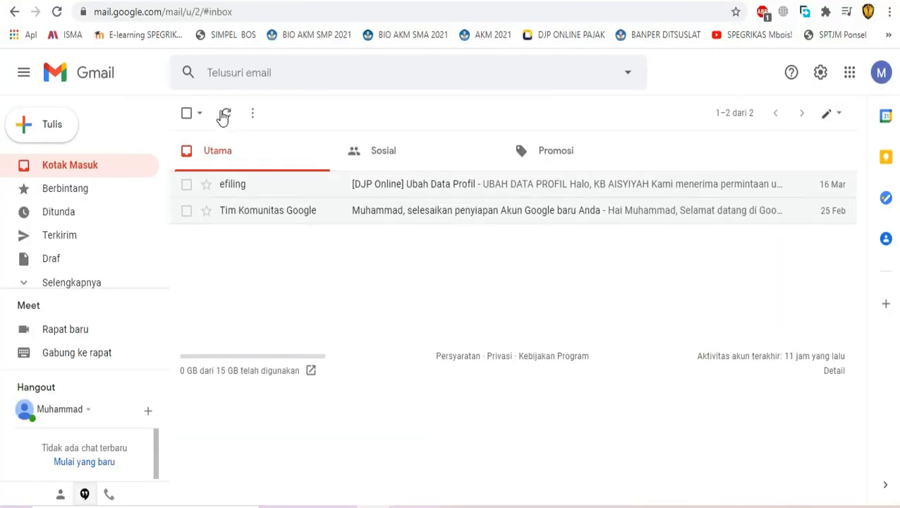
click(224, 114)
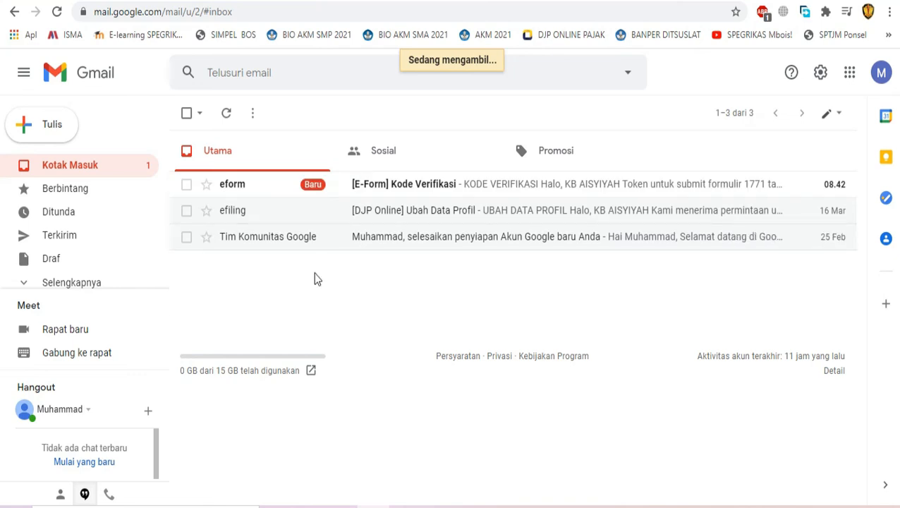
Open the [E-Form] Kode Verifikasi email in Gmail and select the verification code.
click(420, 189)
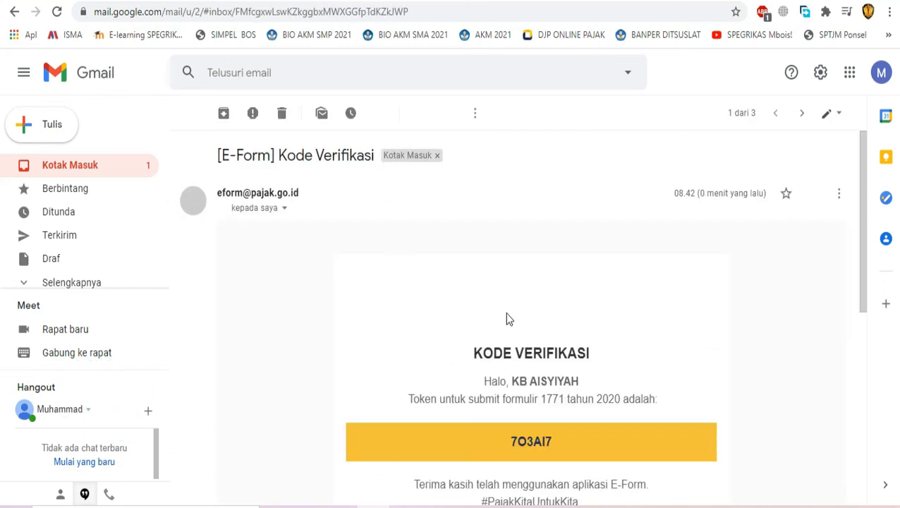
scroll(505, 312, down, 2)
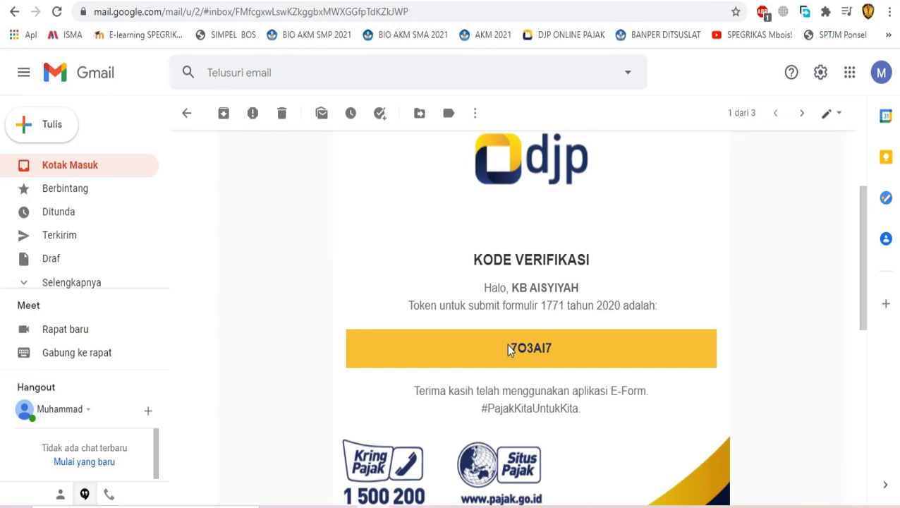
drag(507, 347, 536, 356)
key(alt+Tab)
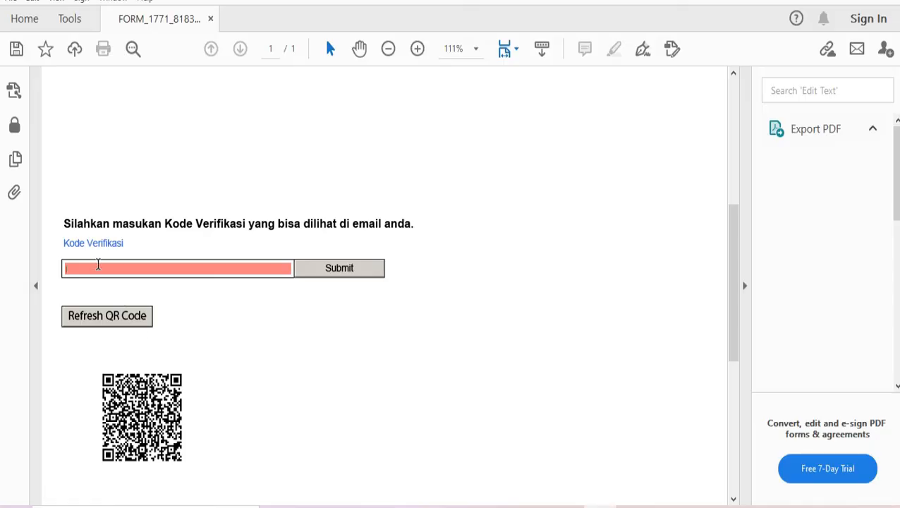
Paste the verification code, submit the return, and acknowledge the 'Submit SPT berhasil' notice.
click(98, 266)
click(249, 285)
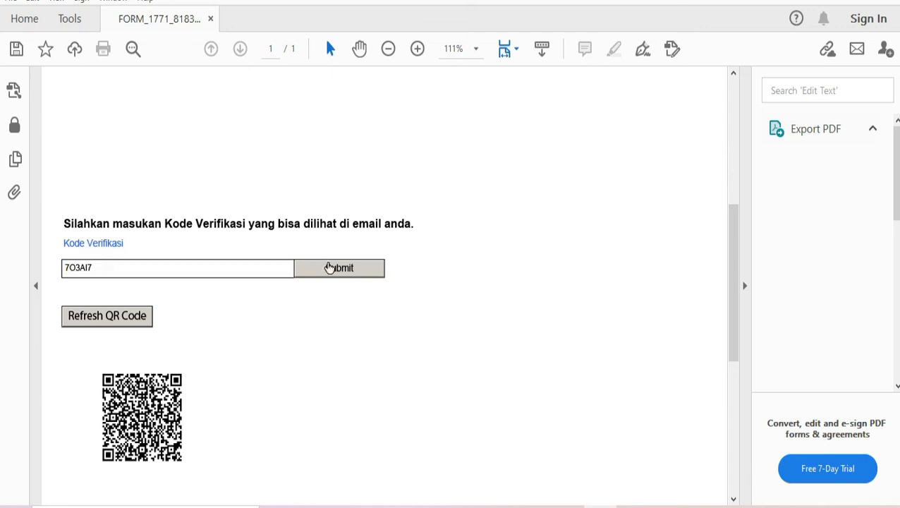
click(338, 271)
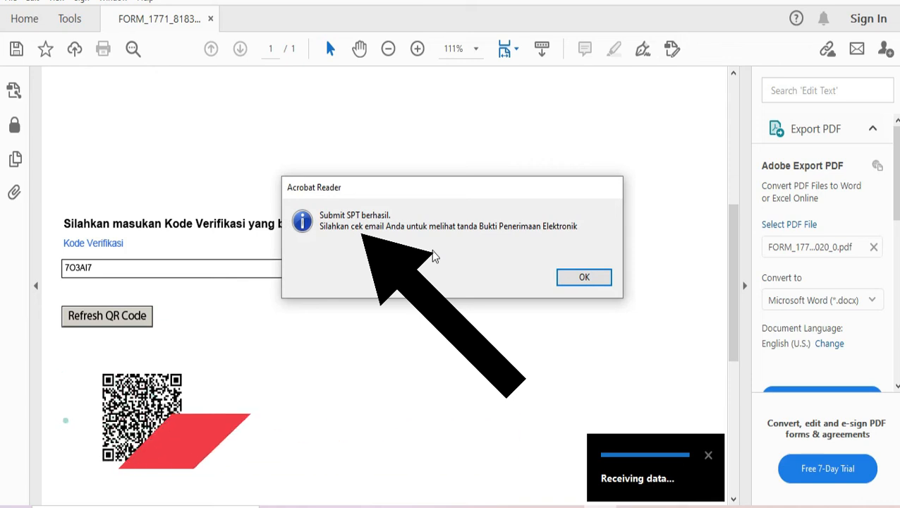
click(576, 280)
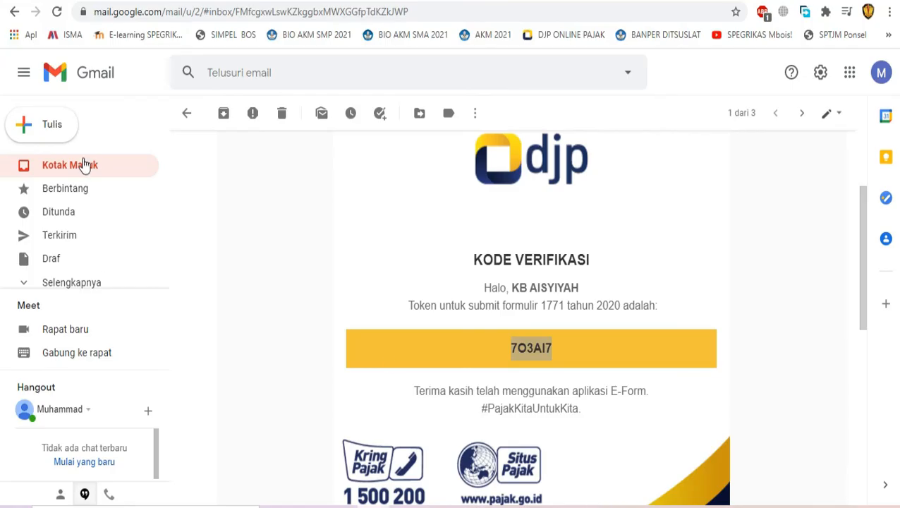
click(83, 164)
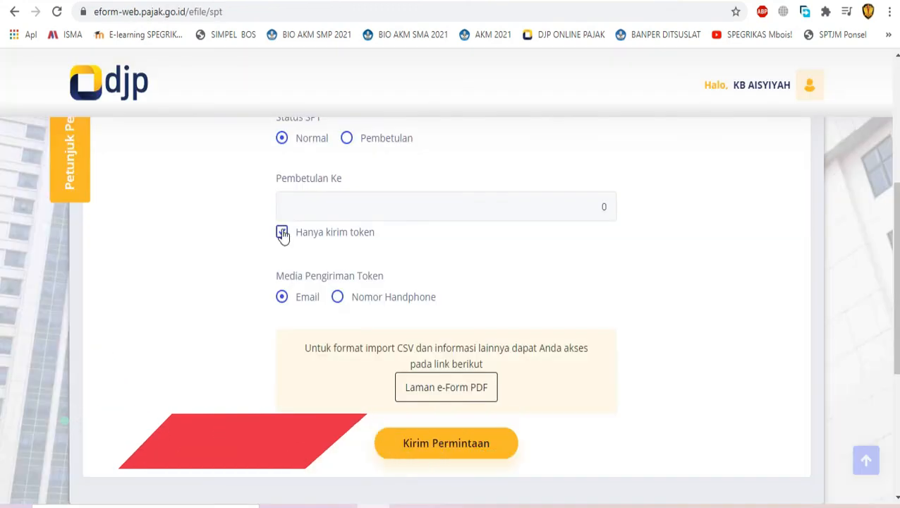
scroll(213, 242, up, 5)
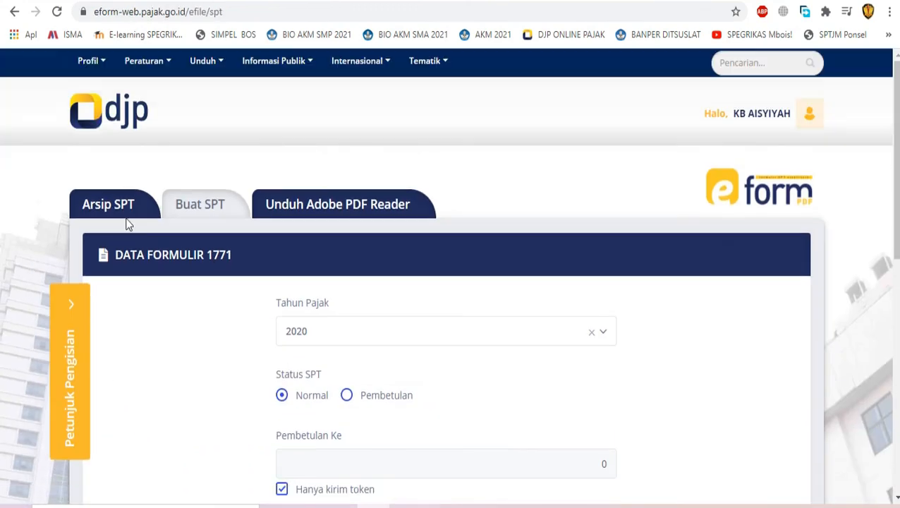
Show the BPE receipt for the 2020 SPT 1771 from the Arsip SPT list.
click(111, 205)
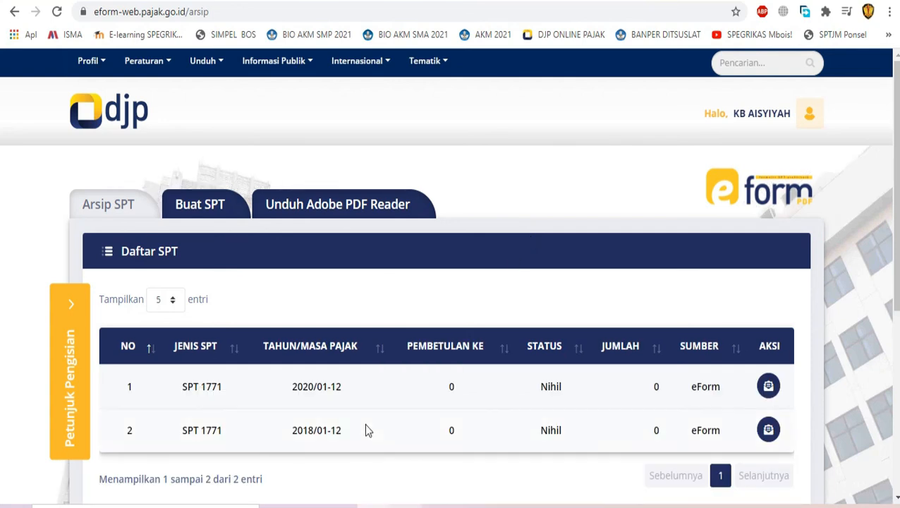
click(768, 385)
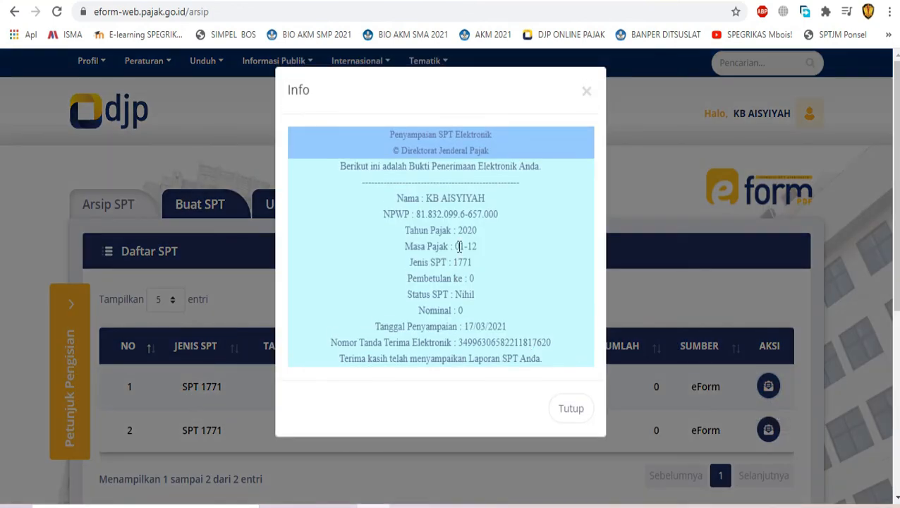